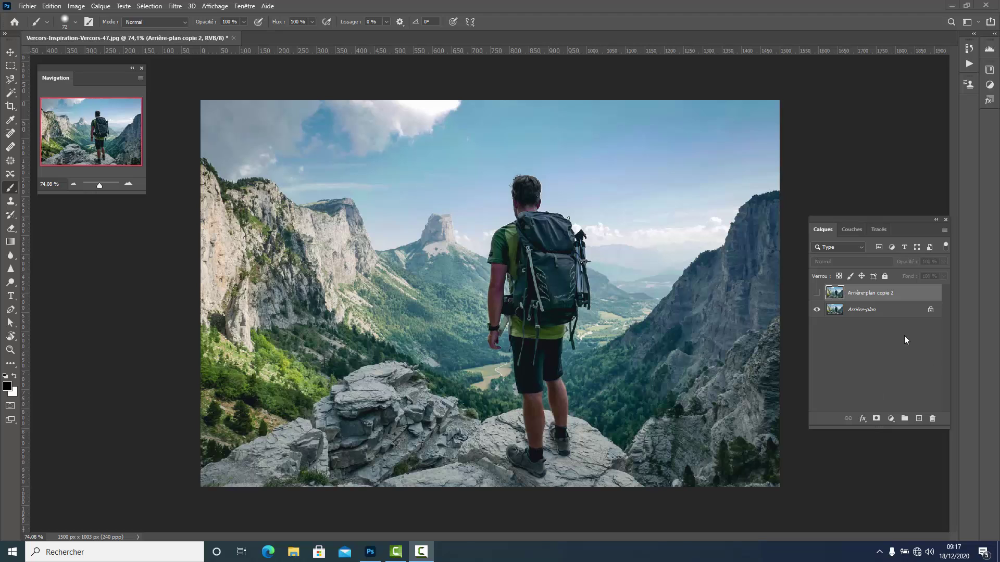
Compare the photo with and without the blurred background by toggling the visibility of the Arrière-plan copie 2 layer
{"action": "left_click", "coordinate": [817, 296]}
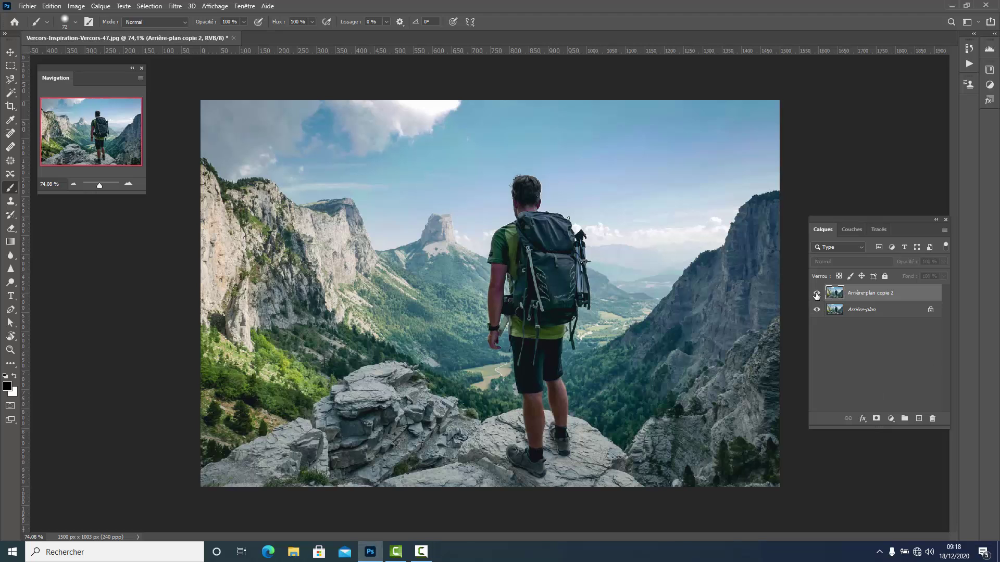
{"action": "left_click", "coordinate": [816, 294]}
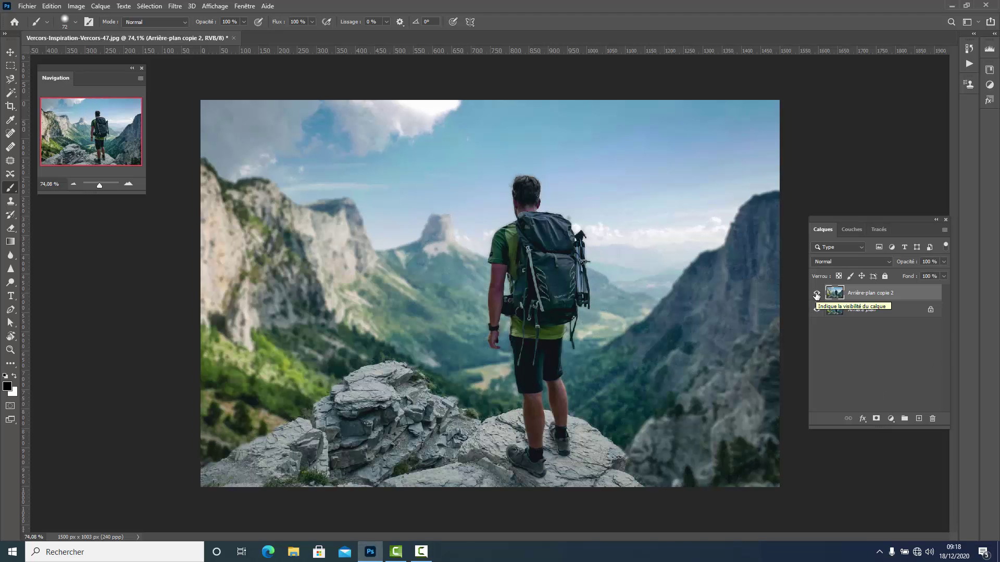
{"action": "left_click", "coordinate": [817, 294]}
{"action": "left_click", "coordinate": [817, 294]}
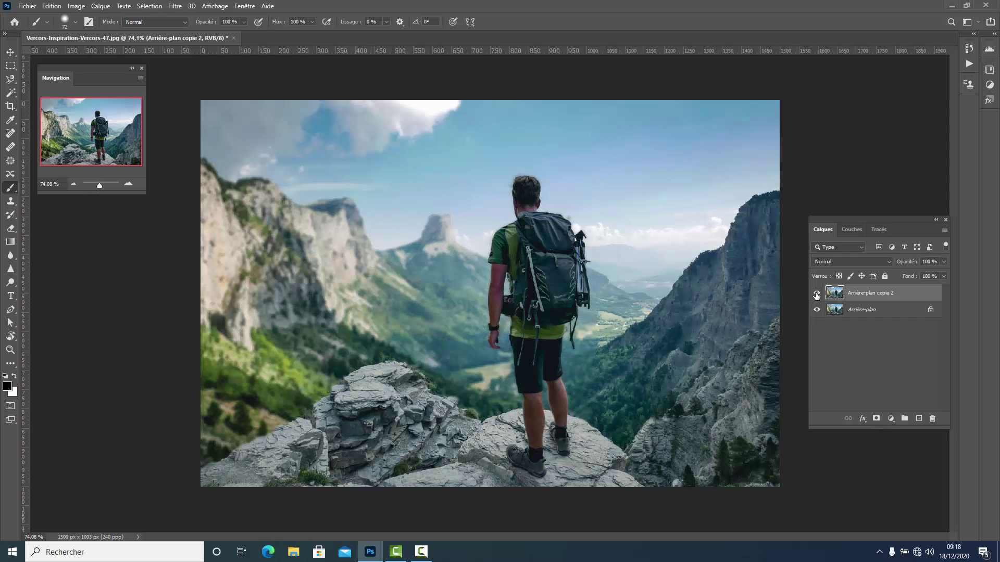
{"action": "left_click", "coordinate": [816, 294]}
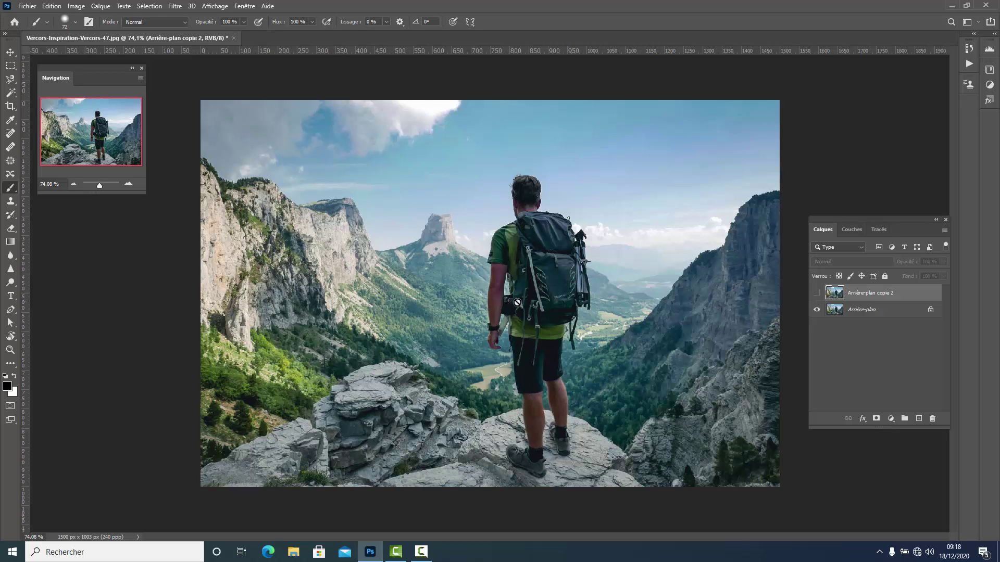
{"action": "left_click", "coordinate": [817, 294]}
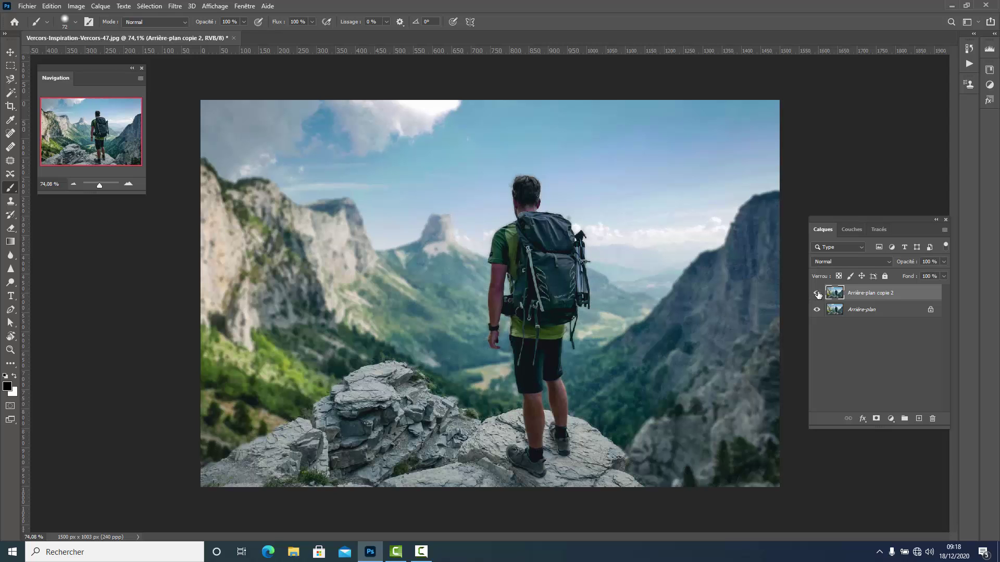
{"action": "left_click", "coordinate": [817, 294]}
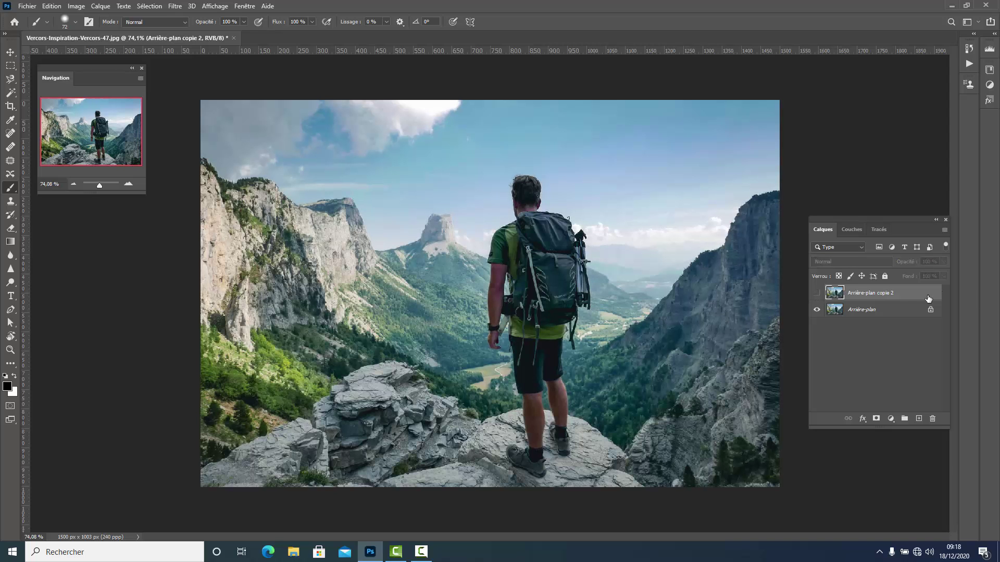
Delete the Arrière-plan copie 2 layer and duplicate the Arrière-plan layer
{"action": "key", "text": "Delete"}
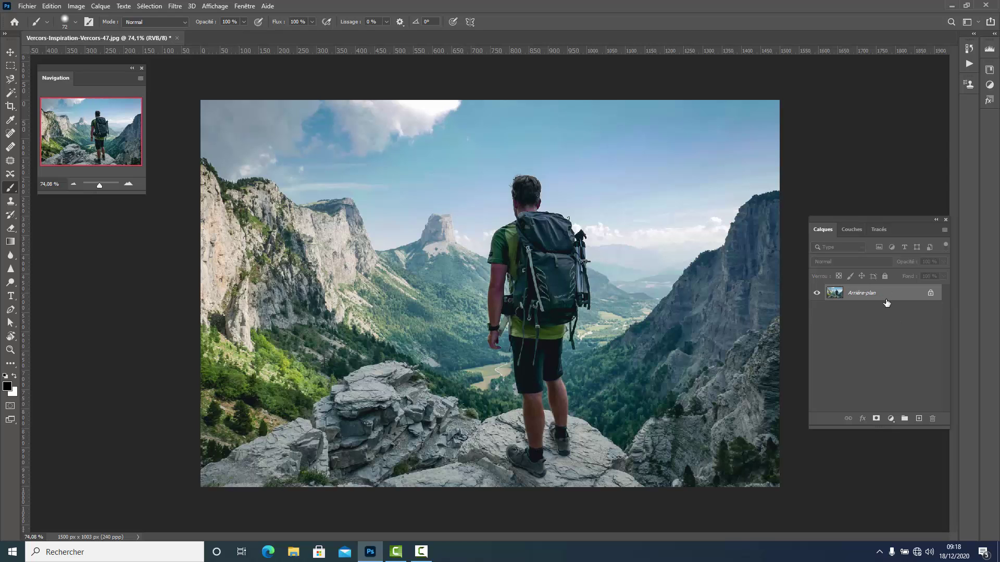
{"action": "left_click_drag", "start_coordinate": [885, 297], "coordinate": [920, 418]}
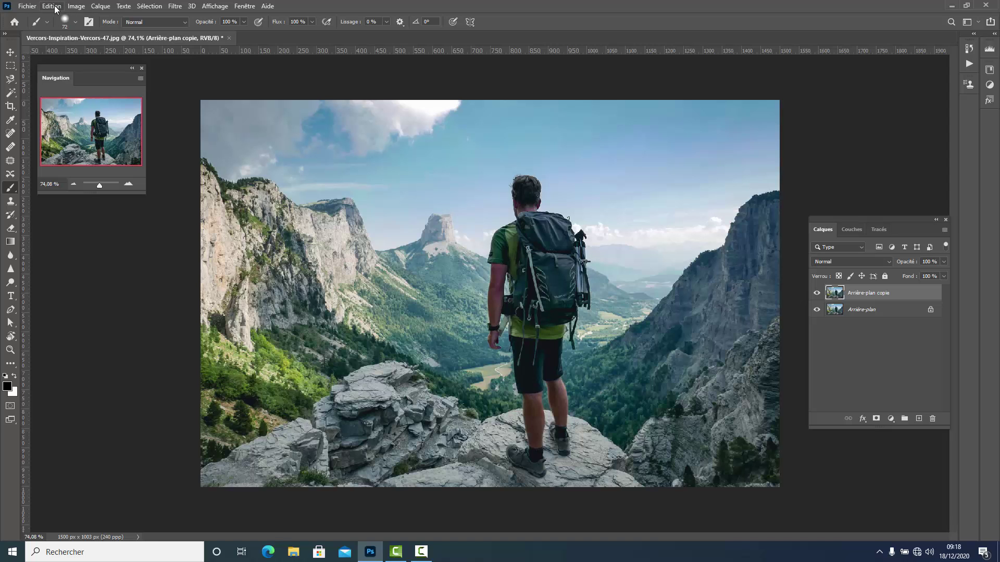
Select the hiker on the duplicated layer with the automatic Sujet (Subject) selection
{"action": "left_click", "coordinate": [149, 7]}
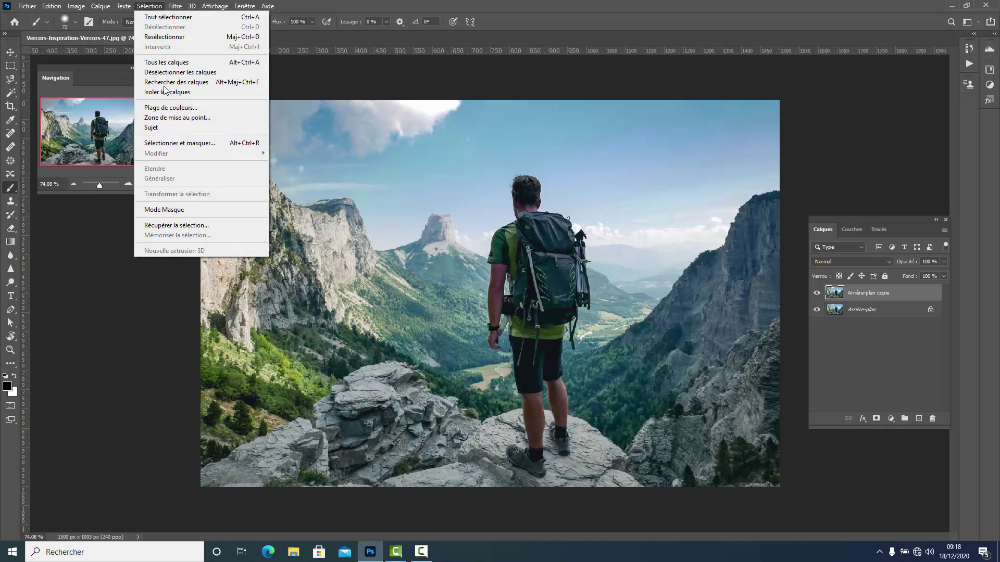
{"action": "left_click", "coordinate": [164, 129]}
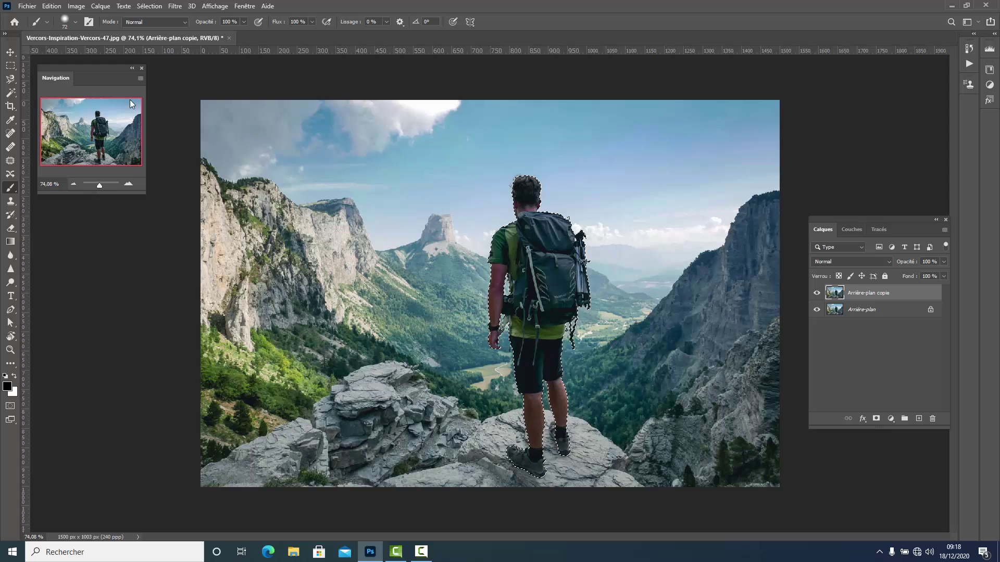
{"action": "left_click", "coordinate": [52, 6]}
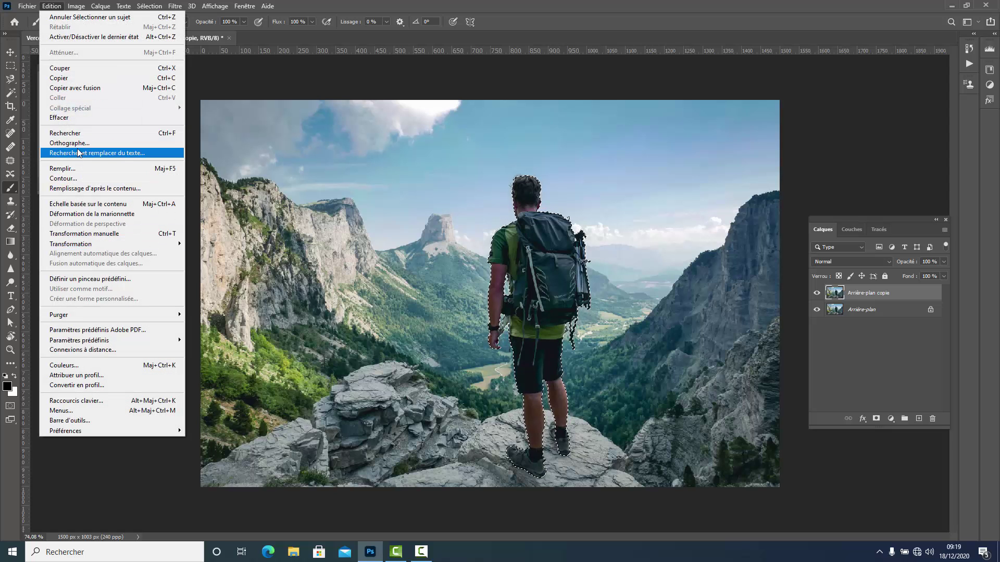
{"action": "left_click", "coordinate": [71, 167]}
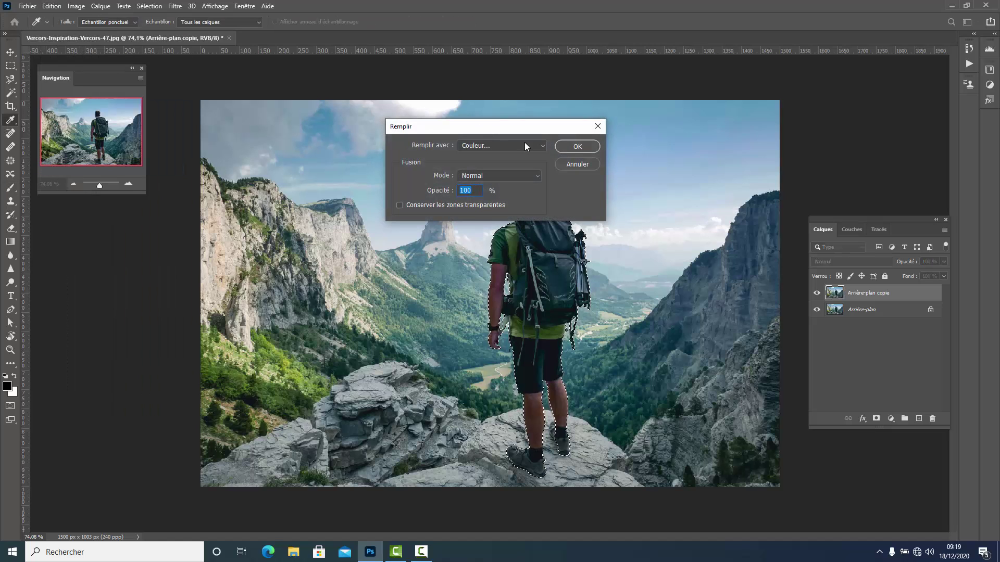
{"action": "left_click", "coordinate": [542, 145]}
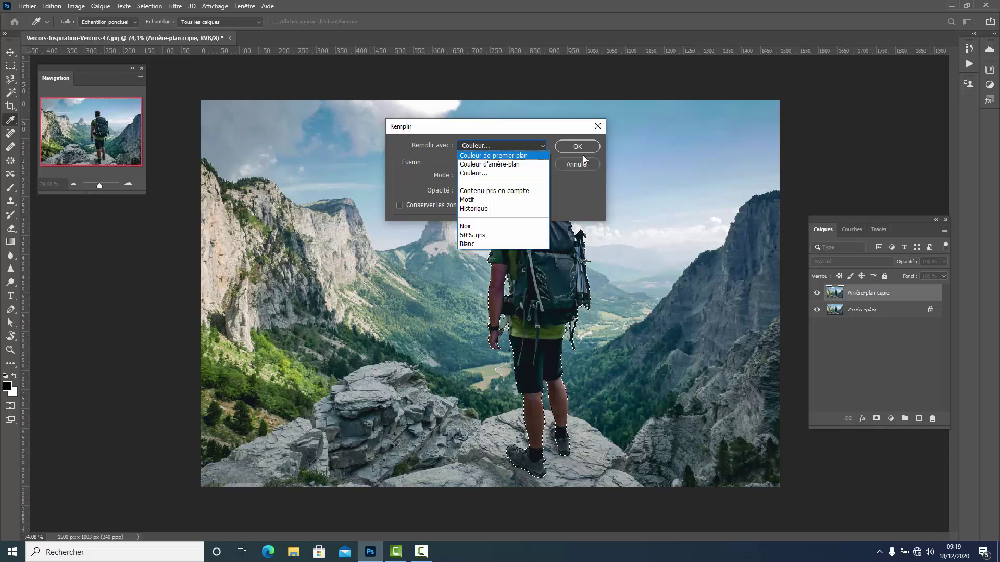
{"action": "left_click", "coordinate": [473, 172]}
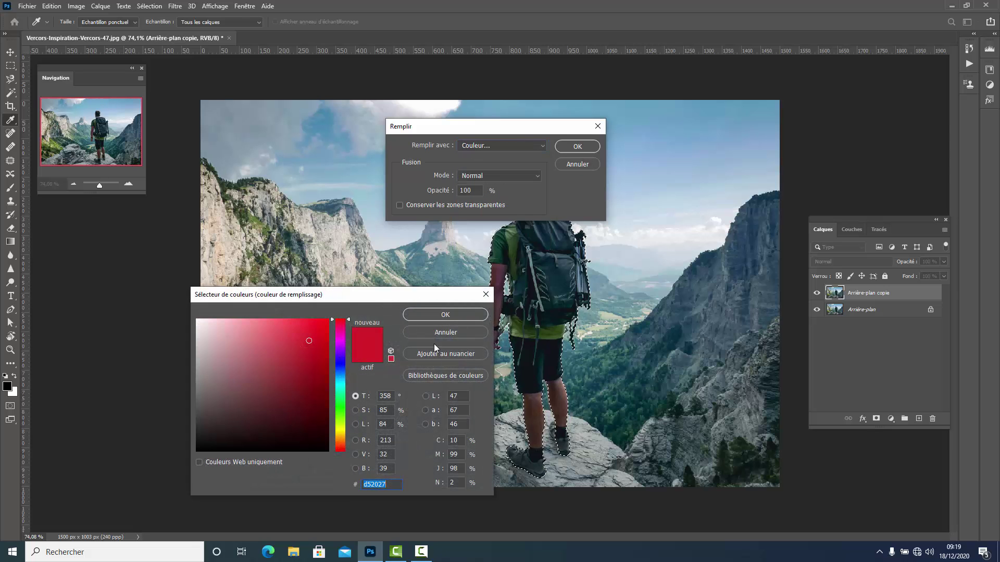
{"action": "left_click", "coordinate": [447, 334]}
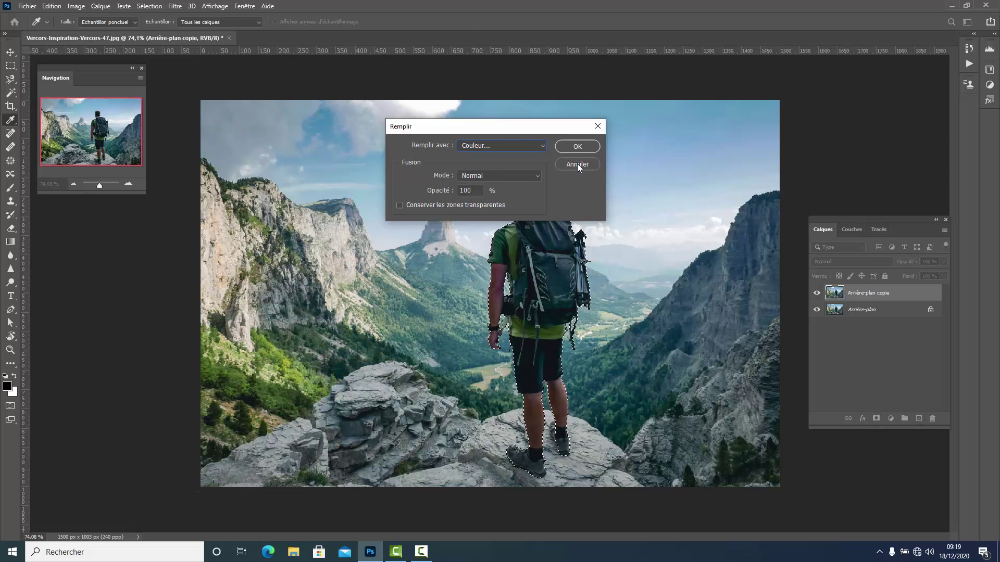
{"action": "left_click", "coordinate": [577, 164]}
Remove the selected hiker with Remplissage d'après le contenu (Content-Aware Fill), outputting the result to Dupliquer le calque
{"action": "left_click", "coordinate": [52, 5]}
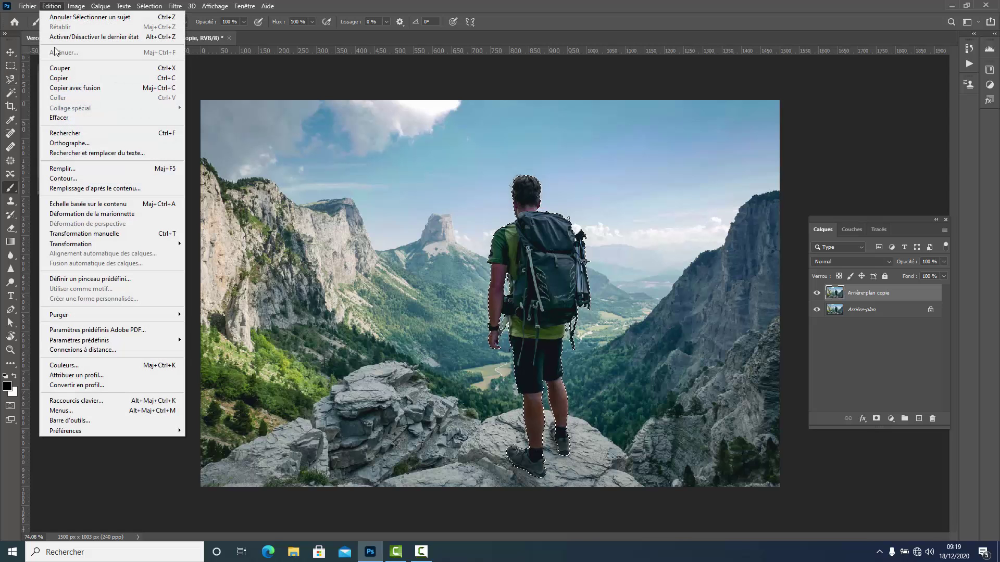
{"action": "left_click", "coordinate": [91, 190]}
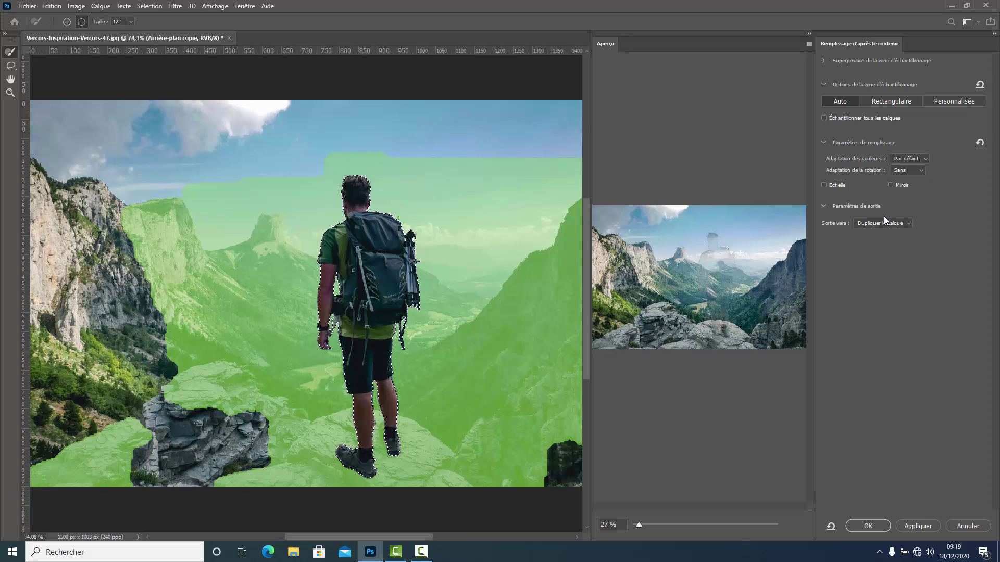
{"action": "left_click", "coordinate": [906, 223]}
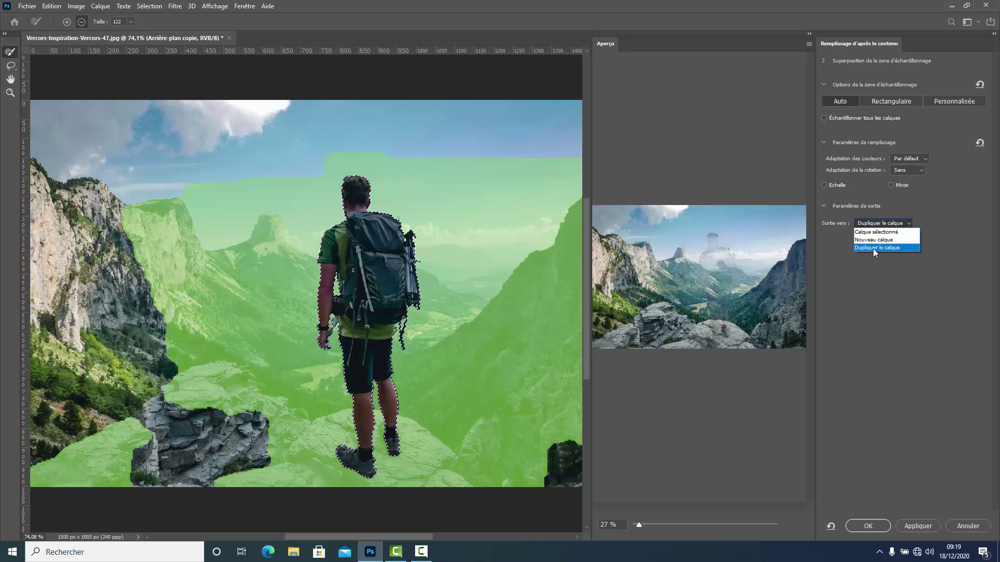
{"action": "left_click", "coordinate": [873, 248]}
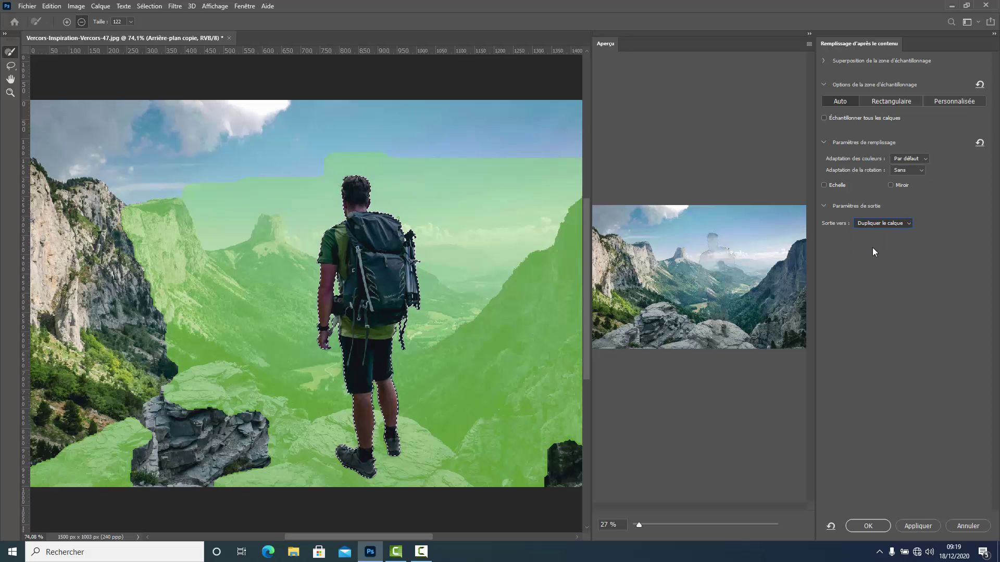
{"action": "left_click", "coordinate": [918, 526]}
{"action": "left_click", "coordinate": [867, 525]}
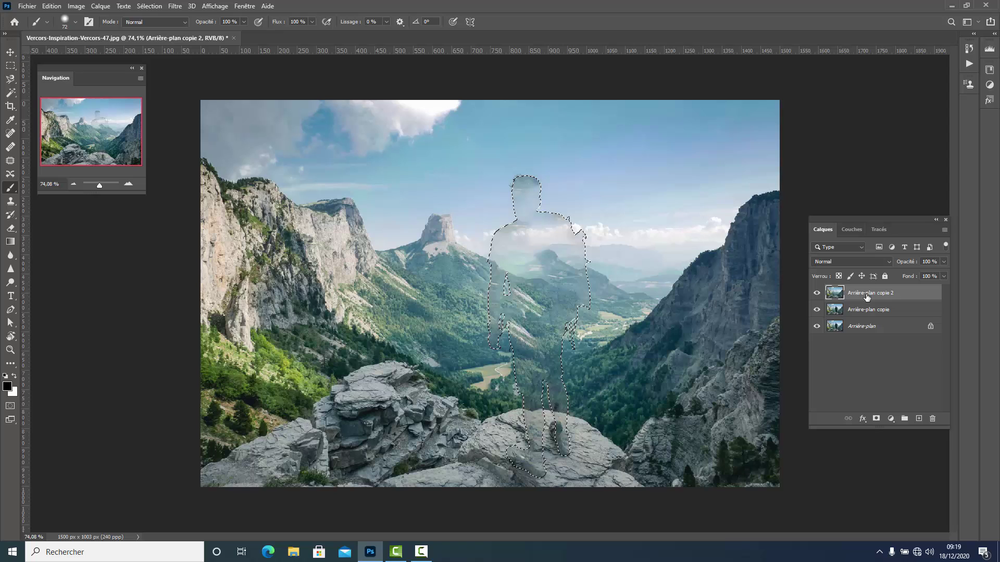
Move the filled layer beneath Arrière-plan copie and mask Arrière-plan copie with the hiker selection
{"action": "left_click_drag", "start_coordinate": [867, 297], "coordinate": [867, 310]}
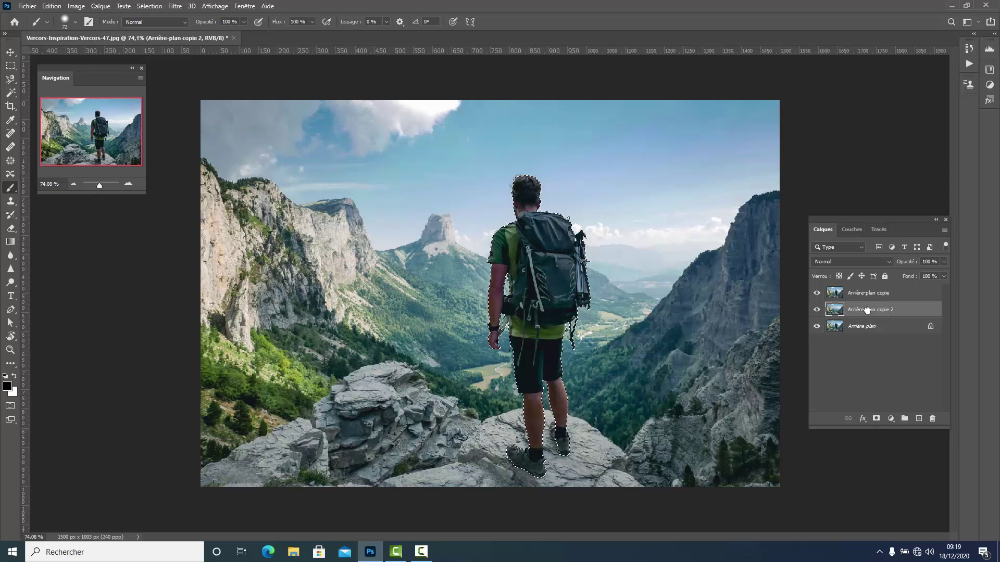
{"action": "left_click", "coordinate": [864, 295]}
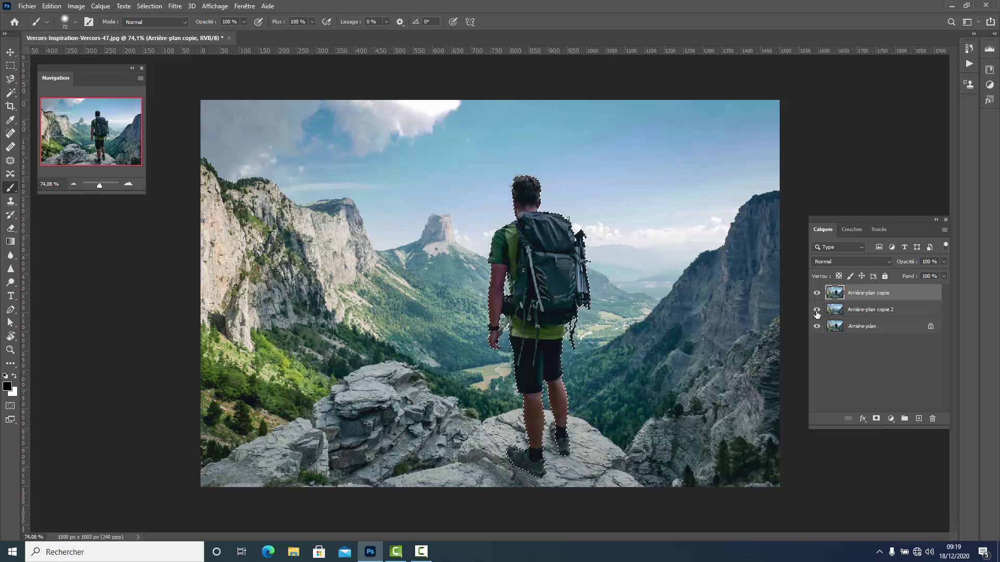
{"action": "left_click_drag", "start_coordinate": [816, 311], "coordinate": [818, 332]}
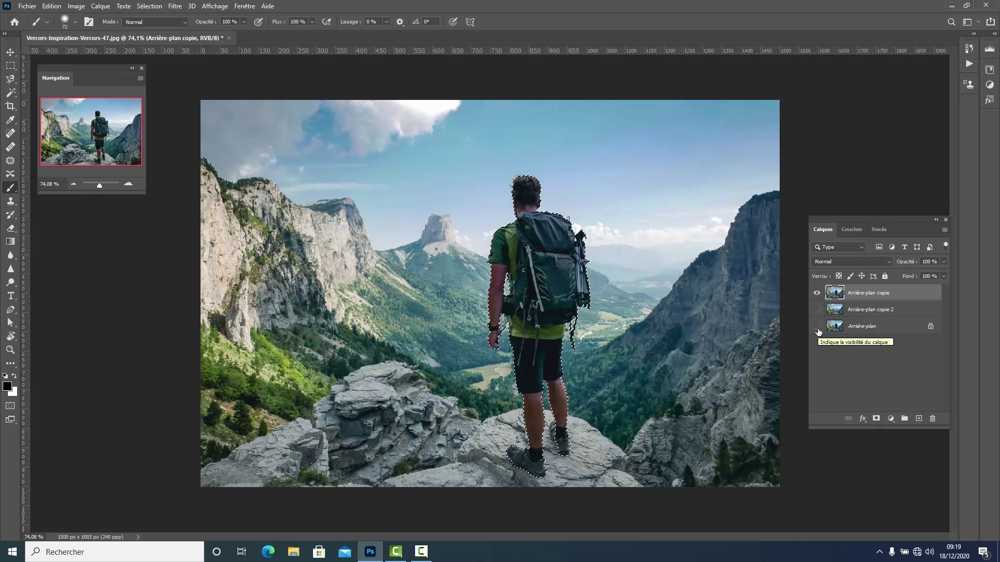
{"action": "left_click", "coordinate": [816, 327]}
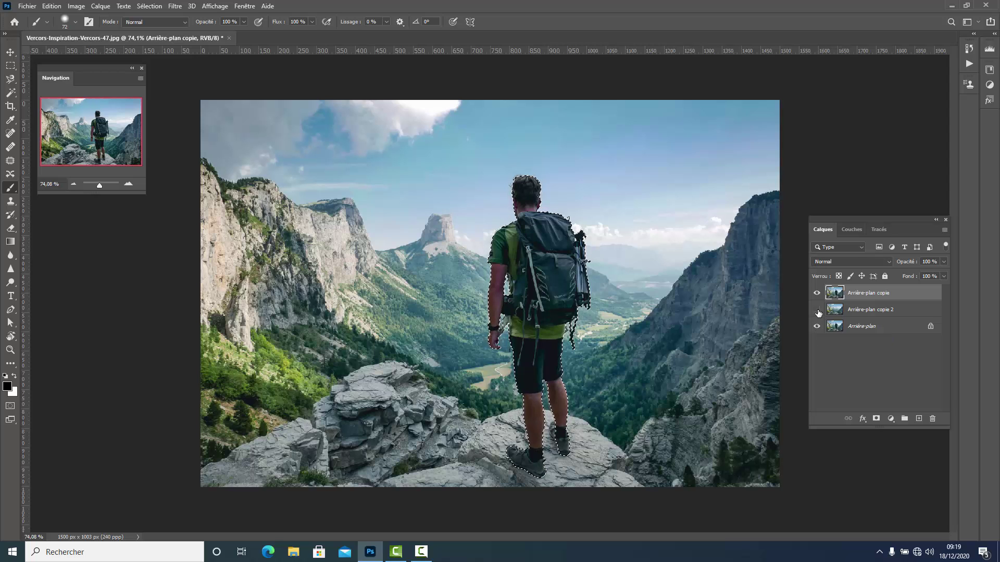
{"action": "left_click", "coordinate": [818, 310]}
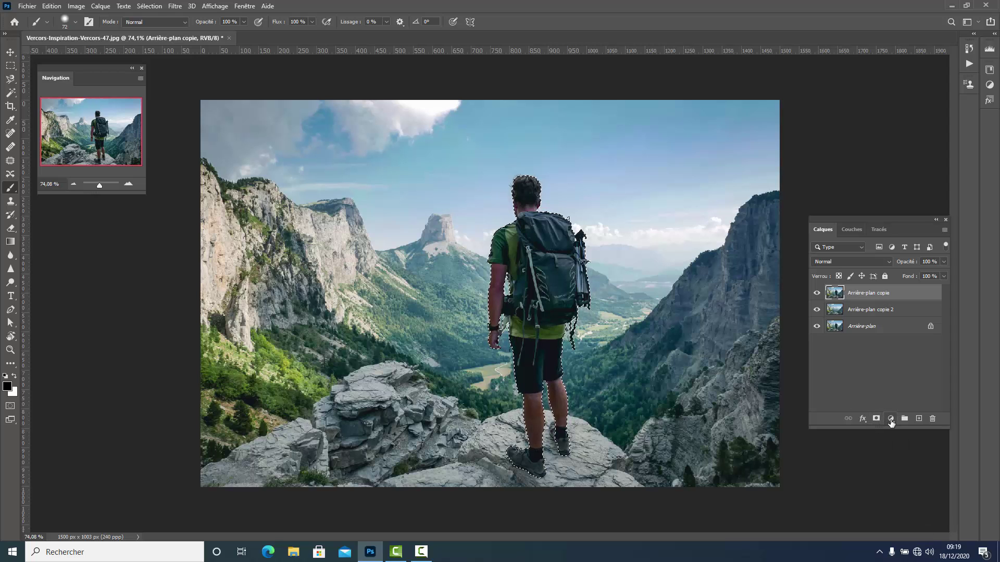
{"action": "left_click", "coordinate": [876, 419]}
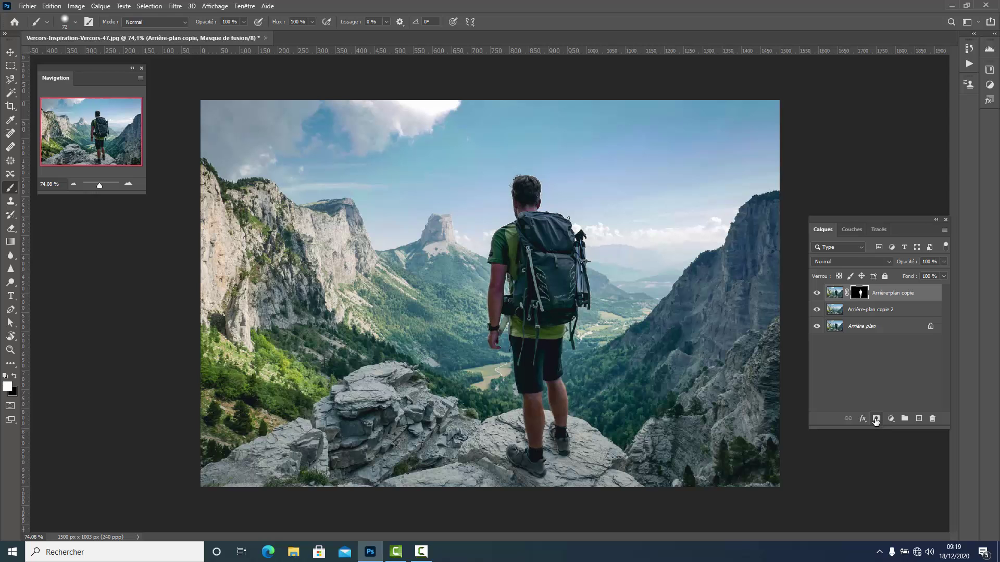
Hide the Arrière-plan copie 2 and Arrière-plan layers to inspect the edges of the isolated hiker up close
{"action": "left_click_drag", "start_coordinate": [817, 310], "coordinate": [816, 327]}
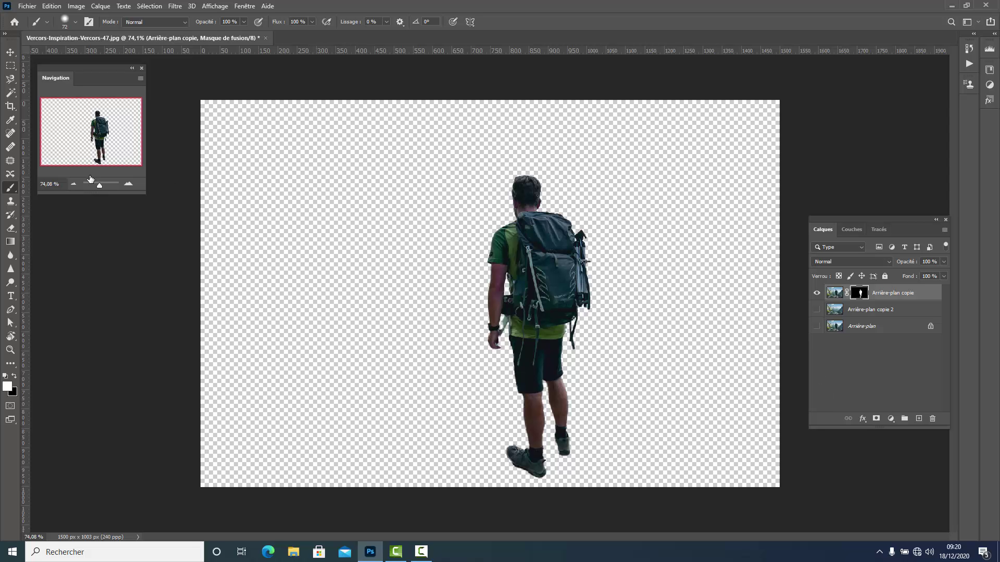
{"action": "left_click_drag", "start_coordinate": [100, 185], "coordinate": [101, 185]}
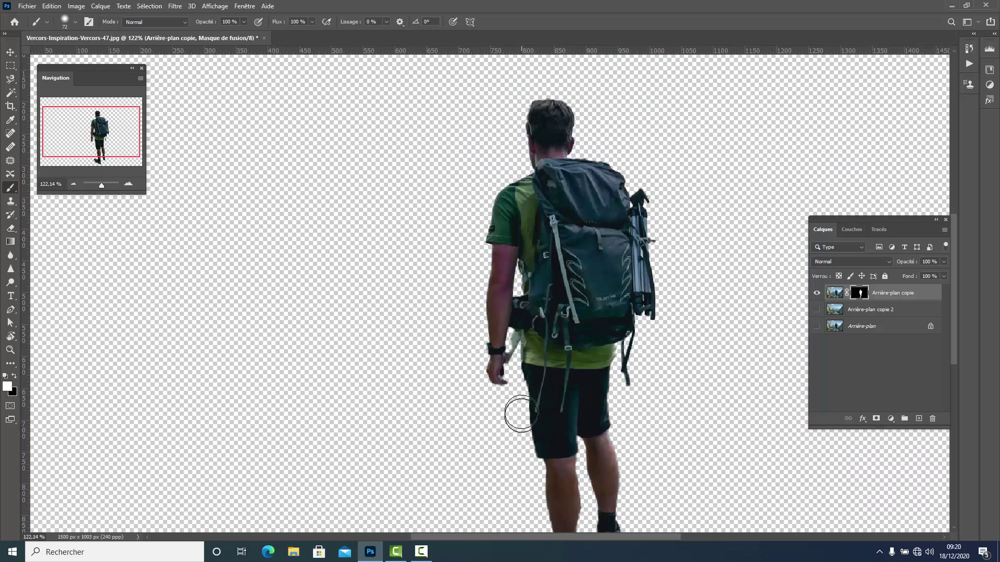
{"action": "left_click_drag", "start_coordinate": [101, 186], "coordinate": [105, 185]}
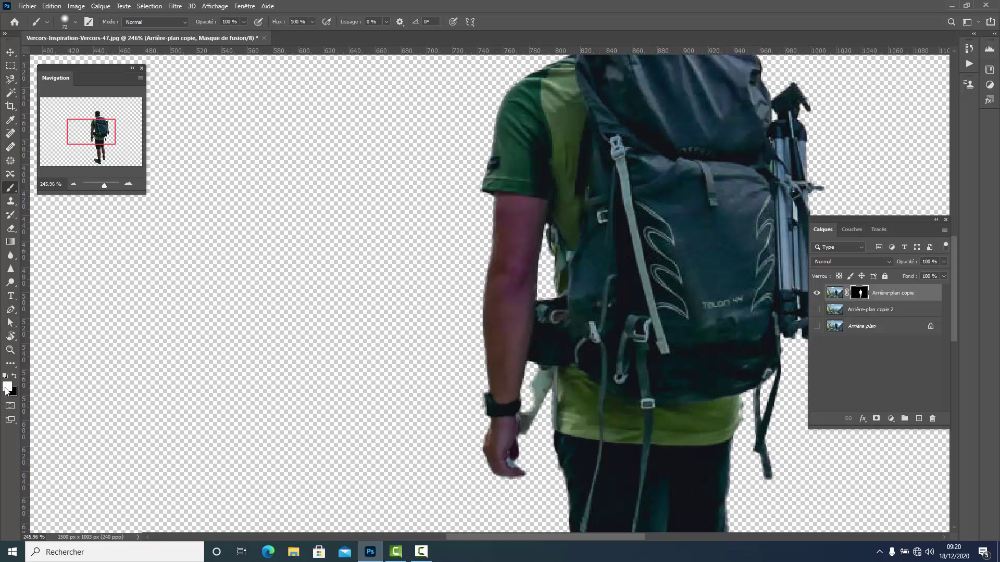
Using a smaller black brush on the layer mask, paint out the background remnants between the hiker's forearm and waist and beside the wrist
{"action": "key", "text": "x"}
{"action": "left_click", "coordinate": [75, 22]}
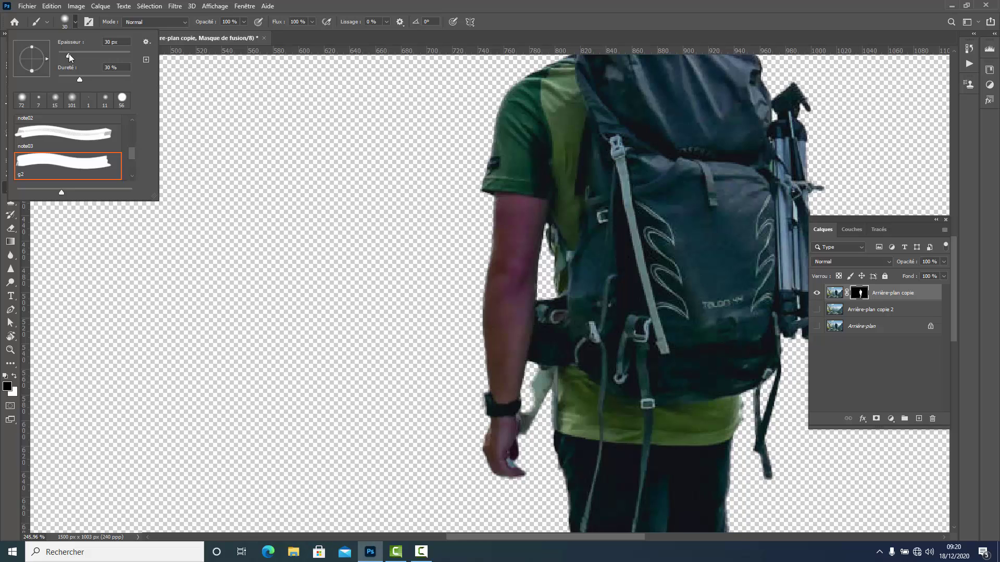
{"action": "left_click_drag", "start_coordinate": [67, 54], "coordinate": [67, 54]}
{"action": "left_click_drag", "start_coordinate": [67, 58], "coordinate": [64, 58]}
{"action": "mouse_move", "coordinate": [536, 375]}
{"action": "left_mouse_down"}
{"action": "mouse_move", "coordinate": [540, 428]}
{"action": "mouse_move", "coordinate": [535, 408]}
{"action": "mouse_move", "coordinate": [530, 435]}
{"action": "mouse_move", "coordinate": [544, 397]}
{"action": "left_mouse_up"}
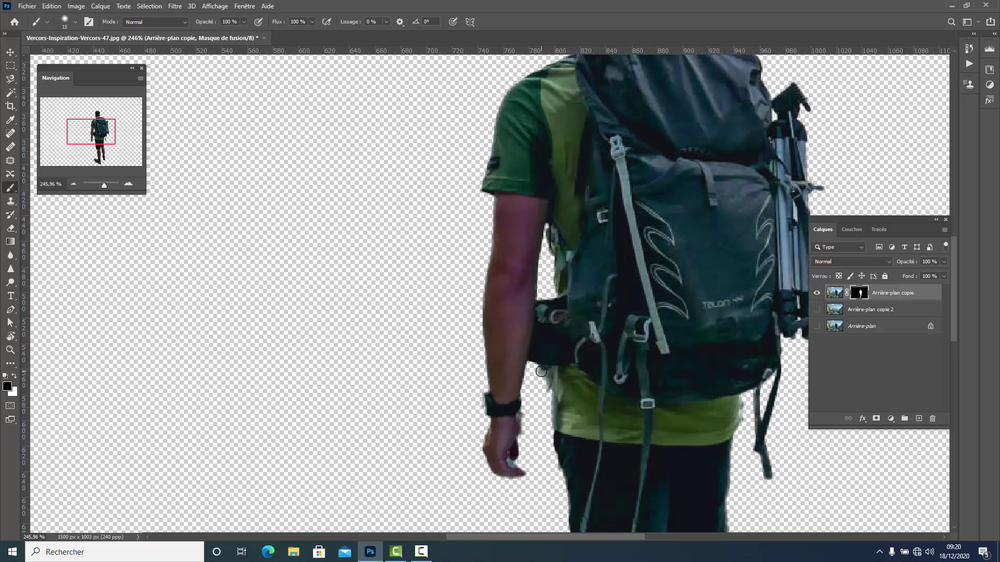
{"action": "left_click", "coordinate": [540, 379]}
{"action": "left_click_drag", "start_coordinate": [99, 186], "coordinate": [107, 186]}
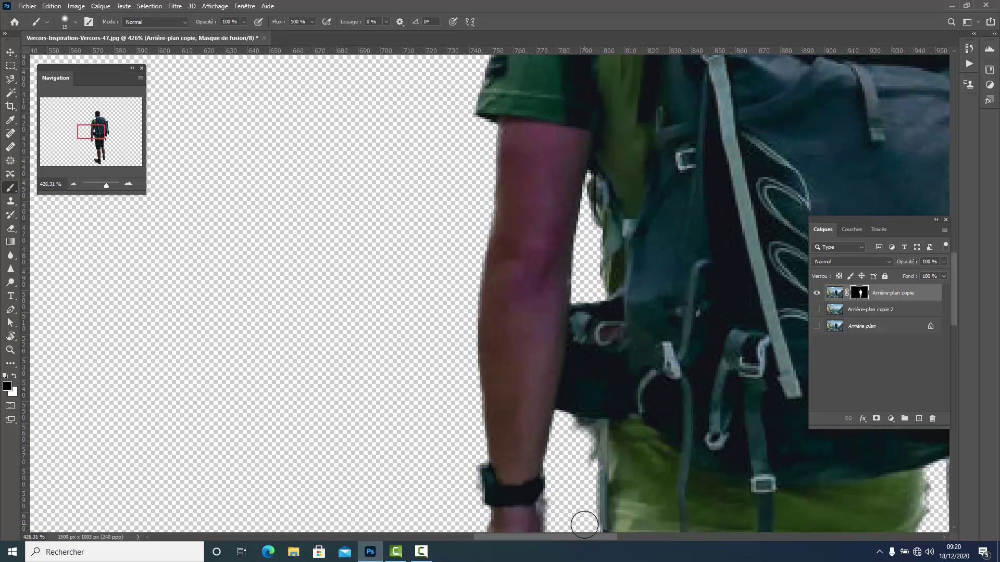
{"action": "mouse_move", "coordinate": [585, 505]}
{"action": "left_mouse_down"}
{"action": "mouse_move", "coordinate": [577, 436]}
{"action": "mouse_move", "coordinate": [588, 433]}
{"action": "left_mouse_up"}
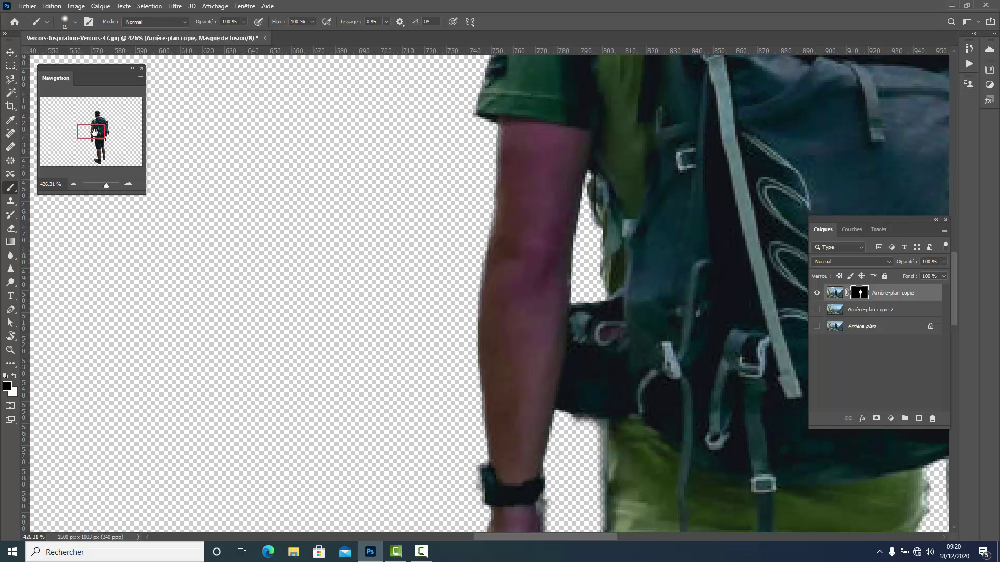
{"action": "left_click_drag", "start_coordinate": [94, 135], "coordinate": [94, 145]}
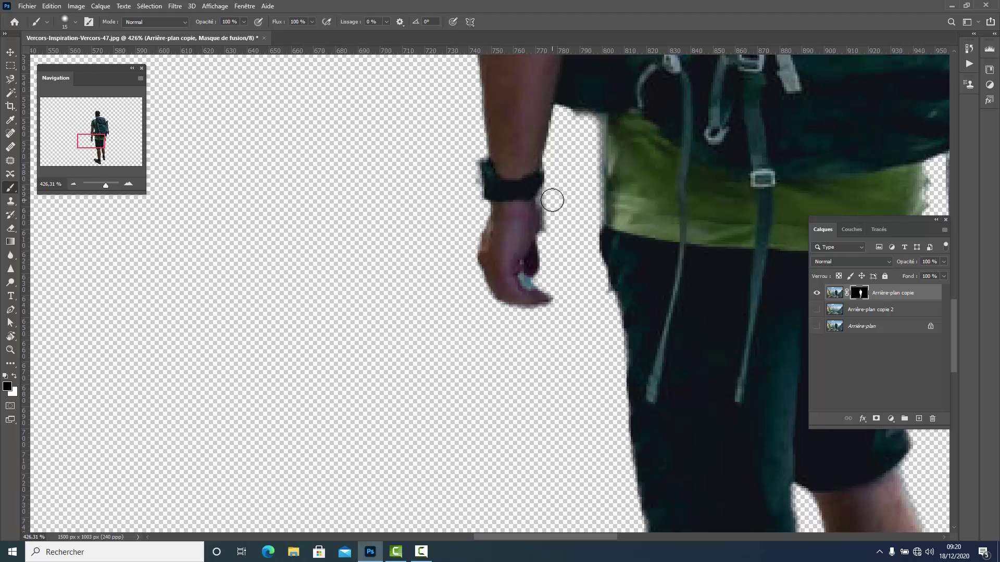
{"action": "left_click_drag", "start_coordinate": [551, 199], "coordinate": [551, 219]}
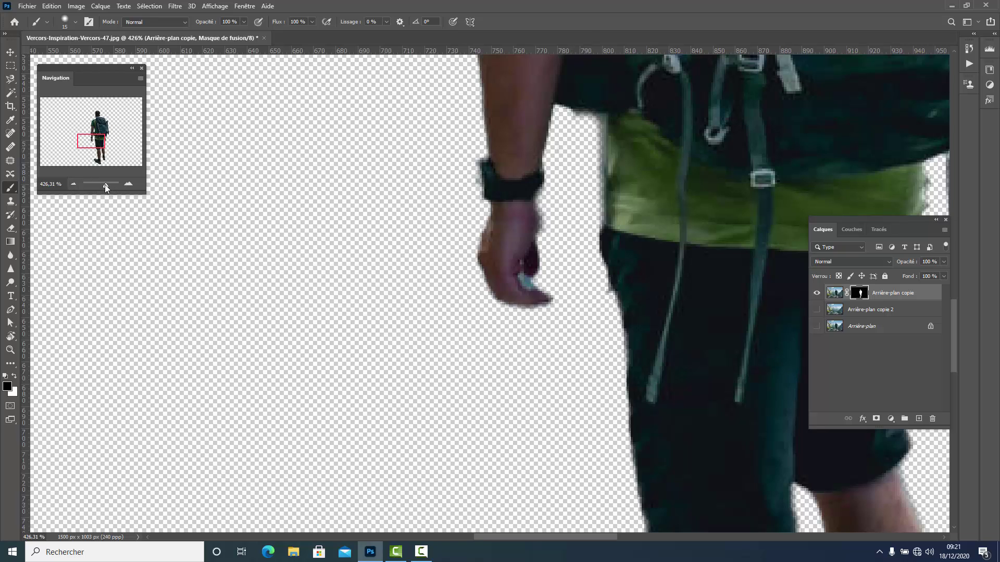
With a 1 px black brush on the layer mask, paint out the background remnant between the hiker's thumb and fingers
{"action": "mouse_move", "coordinate": [106, 185]}
{"action": "left_mouse_down"}
{"action": "mouse_move", "coordinate": [116, 184]}
{"action": "mouse_move", "coordinate": [107, 185]}
{"action": "left_mouse_up"}
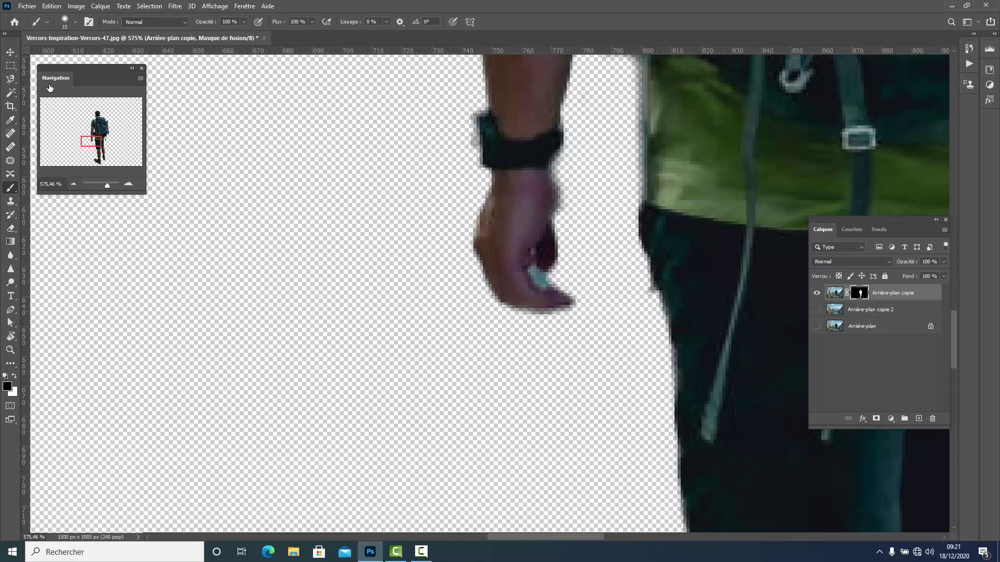
{"action": "left_click", "coordinate": [76, 24]}
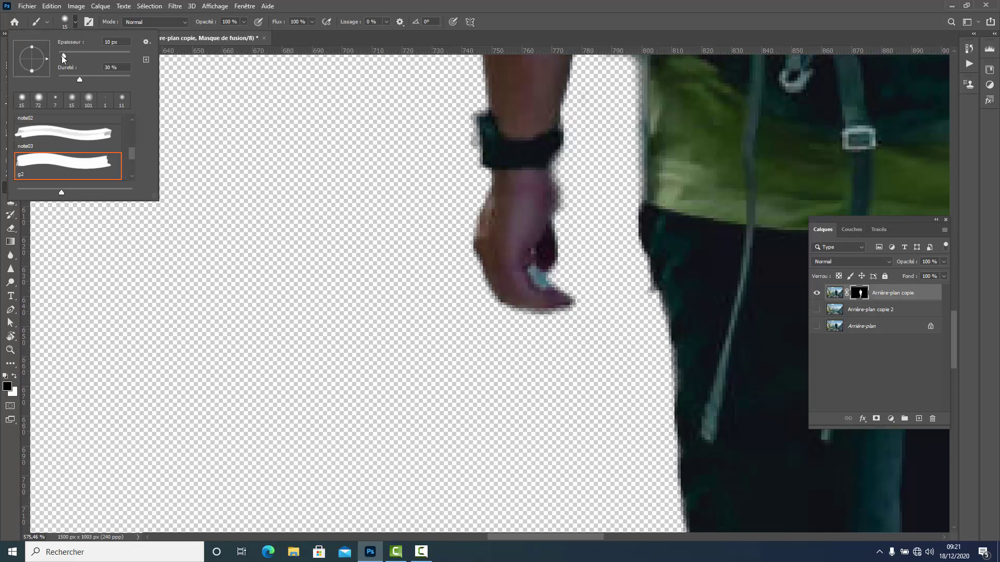
{"action": "left_click_drag", "start_coordinate": [63, 56], "coordinate": [59, 55]}
{"action": "left_click", "coordinate": [535, 273]}
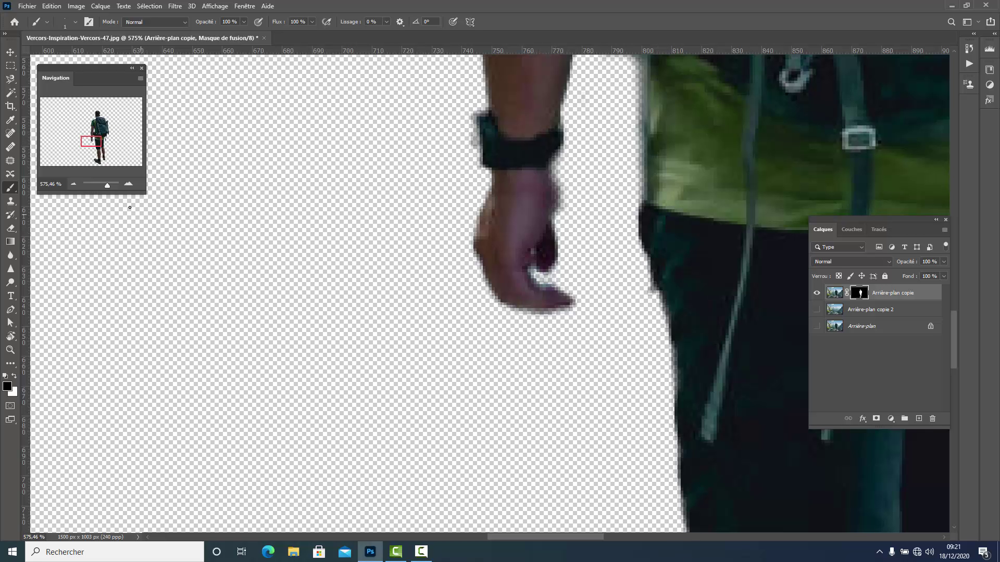
Apply the Minimum filter to the hiker's layer mask with a 1.0 pixel radius and Arrondi preservation, and check the cutout's edges
{"action": "left_click_drag", "start_coordinate": [107, 185], "coordinate": [100, 185]}
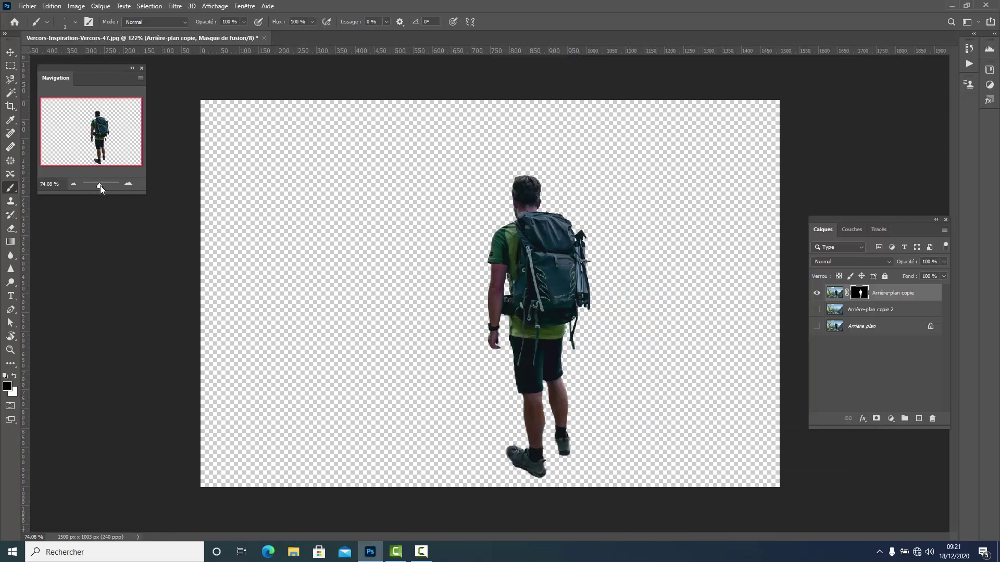
{"action": "left_click", "coordinate": [174, 7]}
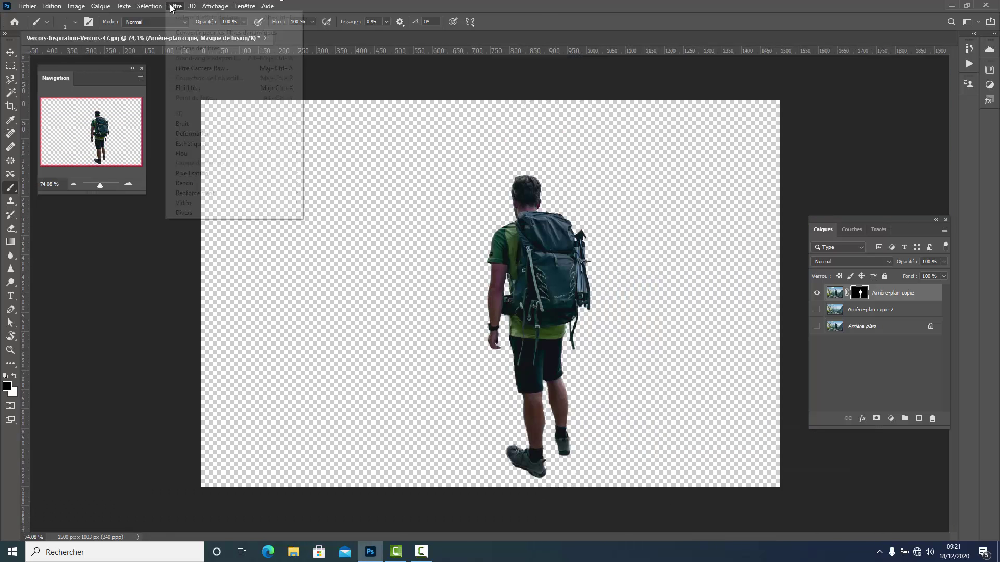
{"action": "mouse_move", "coordinate": [252, 208]}
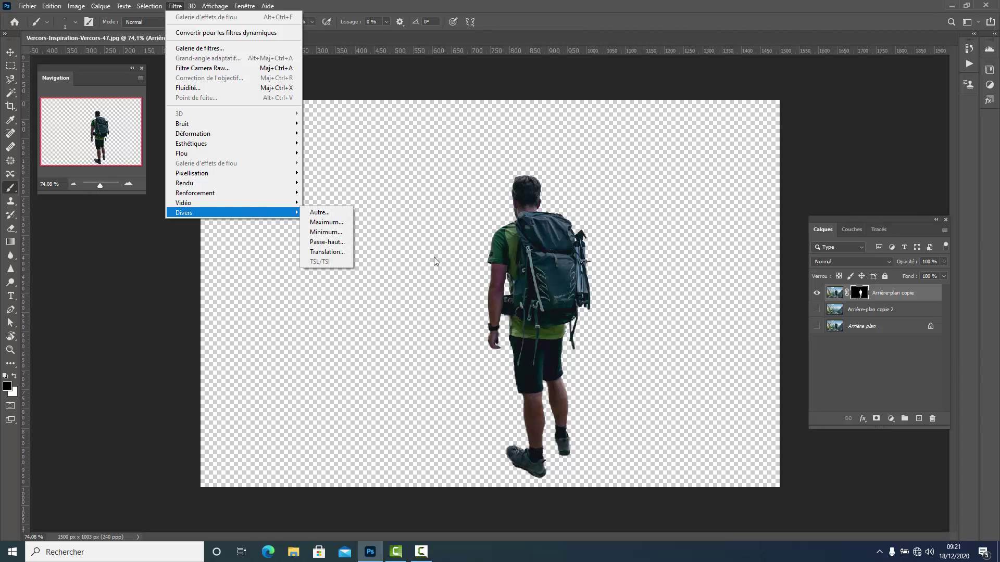
{"action": "left_click", "coordinate": [326, 232]}
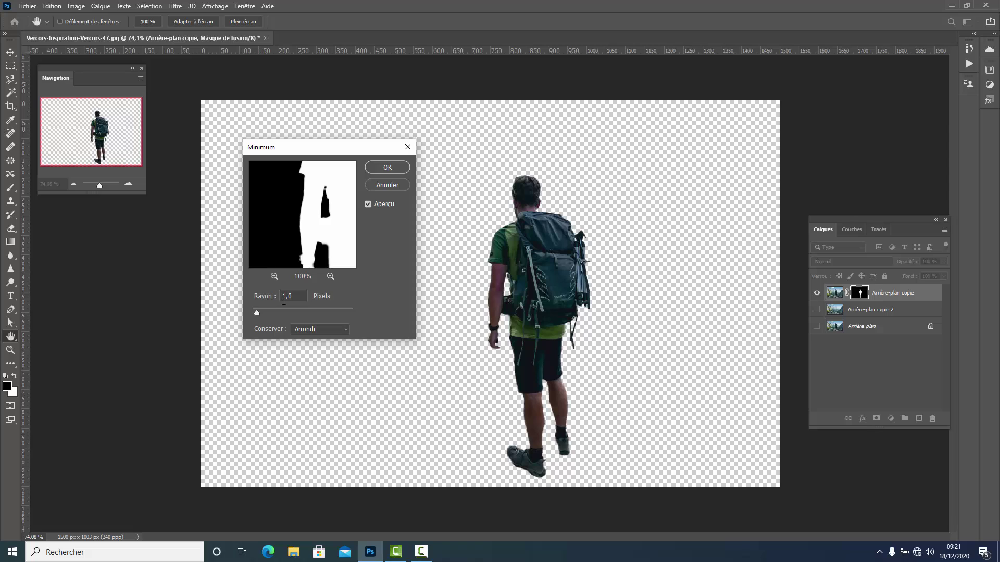
{"action": "left_click", "coordinate": [386, 167]}
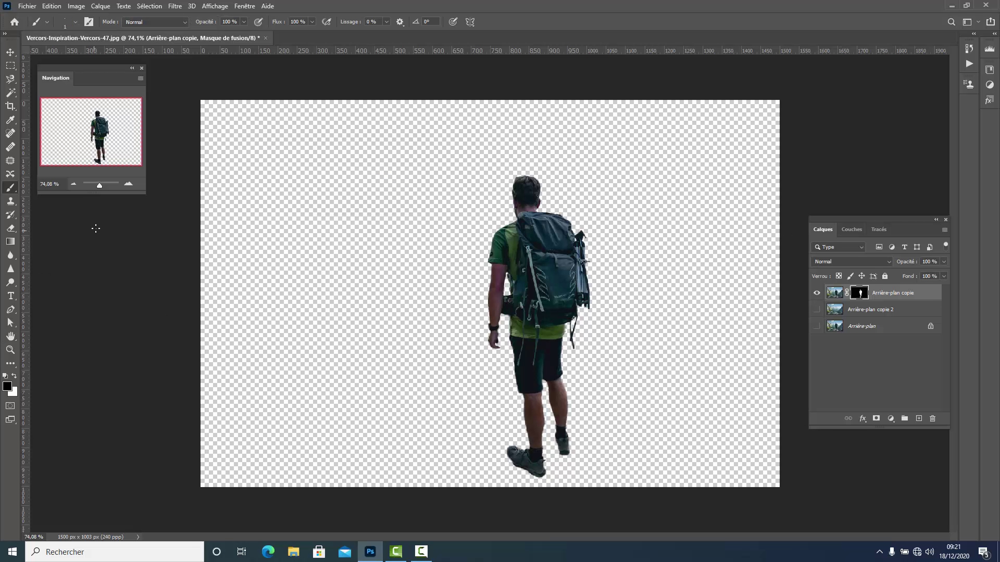
{"action": "left_click_drag", "start_coordinate": [99, 186], "coordinate": [102, 183]}
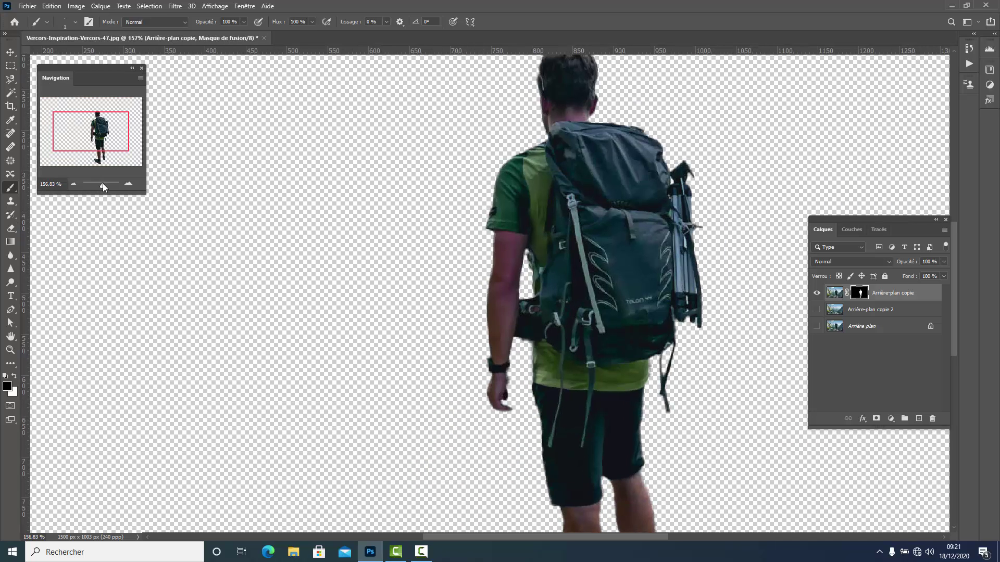
{"action": "mouse_move", "coordinate": [102, 183]}
{"action": "left_mouse_down"}
{"action": "mouse_move", "coordinate": [112, 183]}
{"action": "mouse_move", "coordinate": [100, 182]}
{"action": "left_mouse_up"}
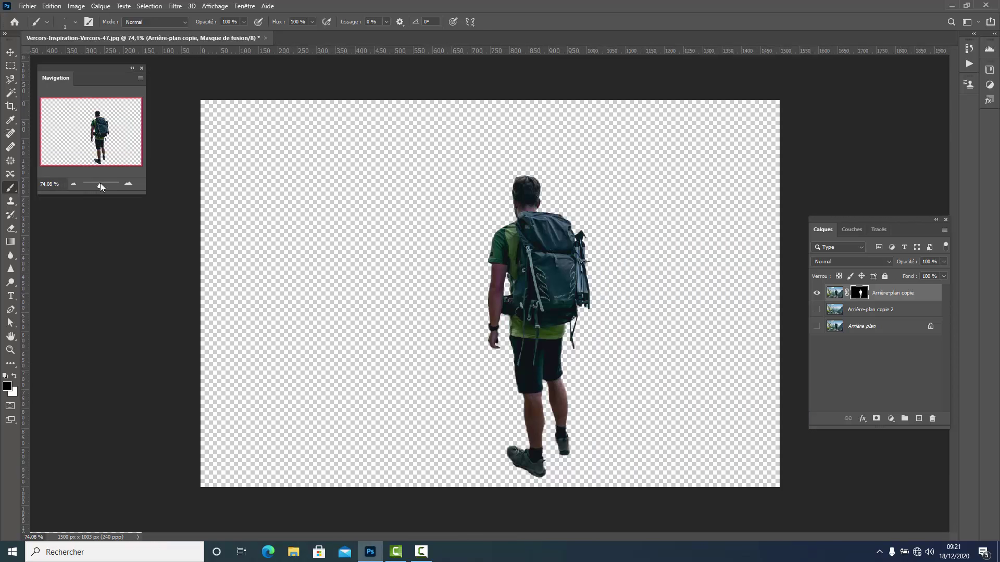
Show Arrière-plan copie 2 and paint the foreground rocks into the Arrière-plan copie mask with a white brush of about 66 px
{"action": "left_click", "coordinate": [816, 310]}
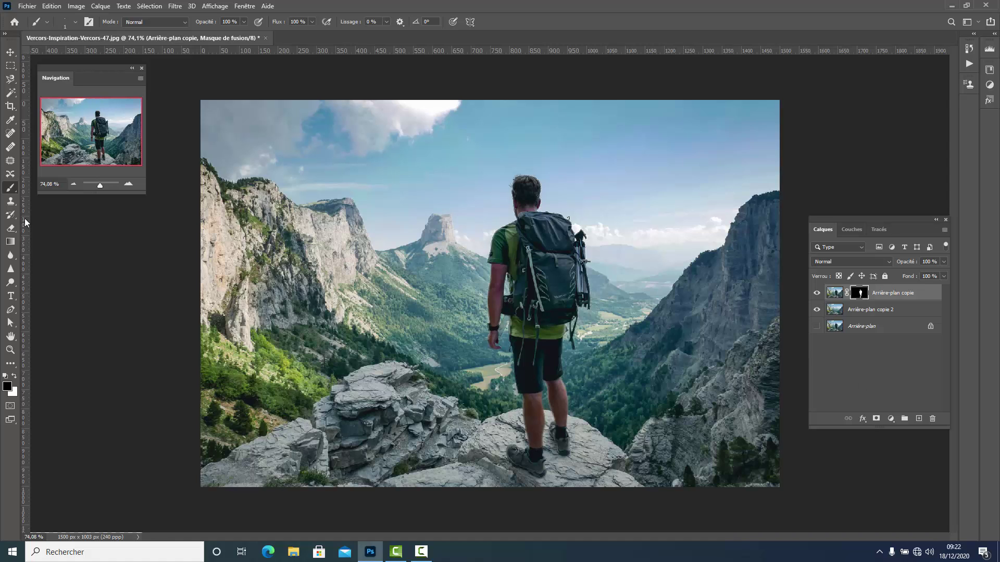
{"action": "left_click", "coordinate": [5, 376]}
{"action": "left_click", "coordinate": [72, 24]}
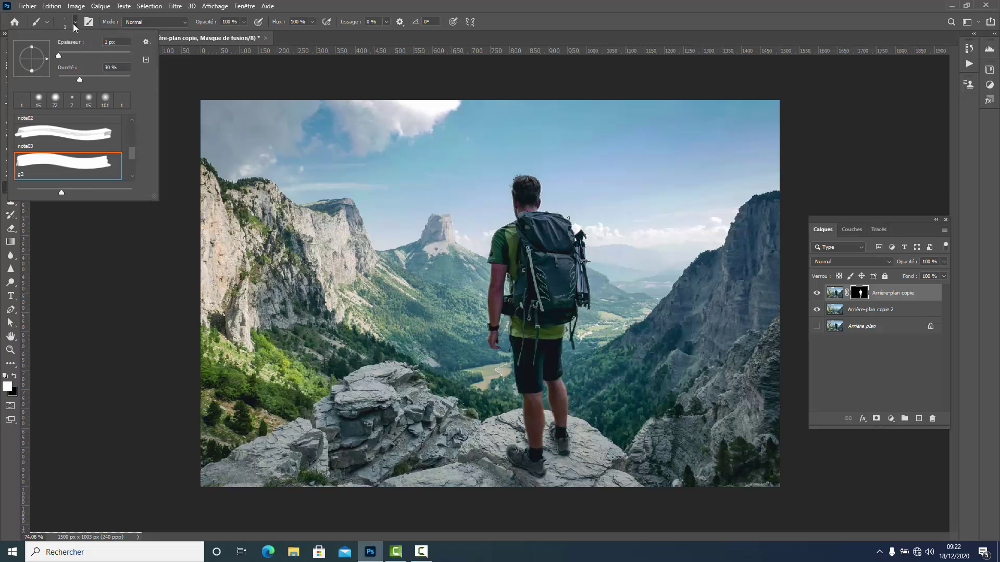
{"action": "left_click_drag", "start_coordinate": [59, 56], "coordinate": [82, 58]}
{"action": "left_click", "coordinate": [225, 481]}
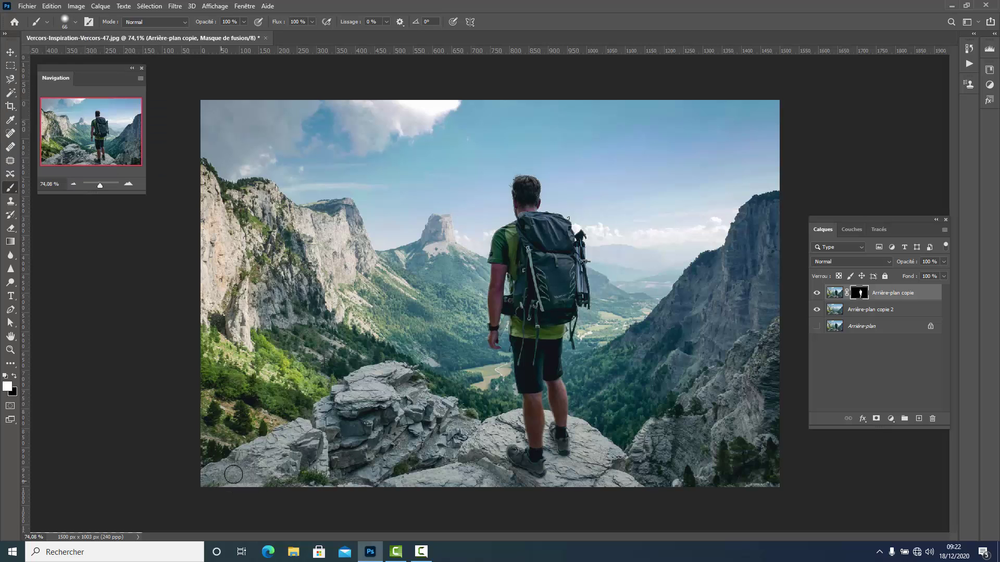
{"action": "mouse_move", "coordinate": [357, 418]}
{"action": "left_mouse_down"}
{"action": "mouse_move", "coordinate": [376, 407]}
{"action": "mouse_move", "coordinate": [448, 433]}
{"action": "mouse_move", "coordinate": [427, 449]}
{"action": "left_mouse_up"}
Hide Arrière-plan copie 2, fill the remaining gaps in the foreground rocks with white on the mask, and show the layer again
{"action": "left_click", "coordinate": [817, 309]}
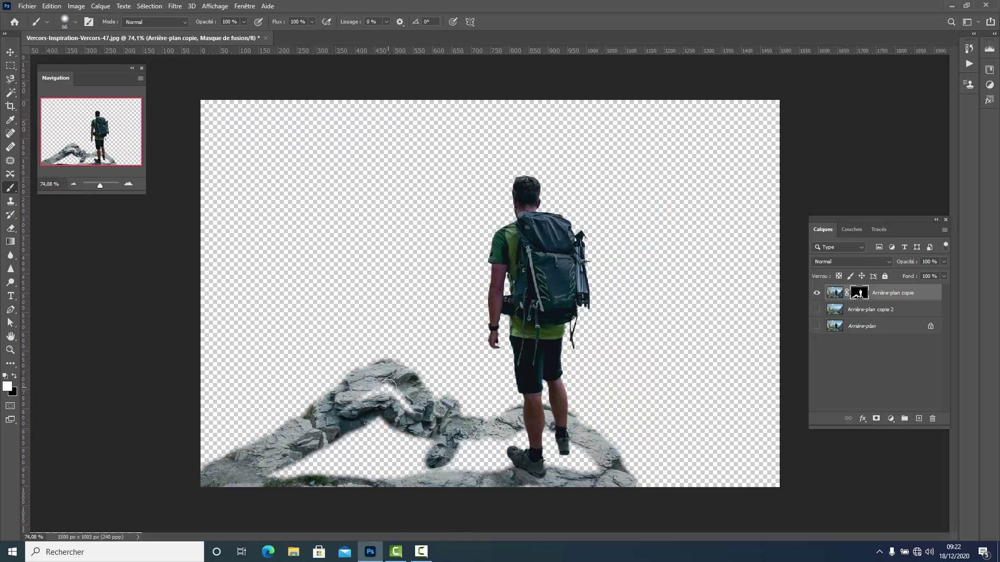
{"action": "mouse_move", "coordinate": [389, 387]}
{"action": "left_mouse_down"}
{"action": "mouse_move", "coordinate": [337, 433]}
{"action": "mouse_move", "coordinate": [257, 480]}
{"action": "mouse_move", "coordinate": [467, 472]}
{"action": "mouse_move", "coordinate": [375, 461]}
{"action": "mouse_move", "coordinate": [431, 449]}
{"action": "mouse_move", "coordinate": [373, 450]}
{"action": "mouse_move", "coordinate": [378, 423]}
{"action": "mouse_move", "coordinate": [357, 420]}
{"action": "mouse_move", "coordinate": [366, 436]}
{"action": "mouse_move", "coordinate": [391, 422]}
{"action": "mouse_move", "coordinate": [441, 451]}
{"action": "mouse_move", "coordinate": [480, 454]}
{"action": "mouse_move", "coordinate": [458, 460]}
{"action": "mouse_move", "coordinate": [617, 479]}
{"action": "mouse_move", "coordinate": [570, 437]}
{"action": "mouse_move", "coordinate": [532, 440]}
{"action": "mouse_move", "coordinate": [484, 471]}
{"action": "left_mouse_up"}
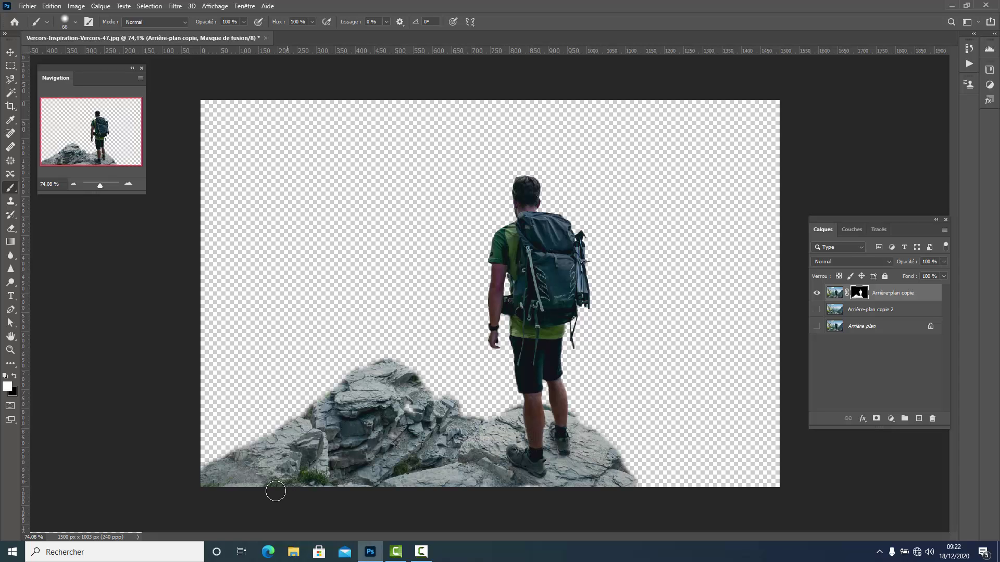
{"action": "mouse_move", "coordinate": [226, 475]}
{"action": "left_mouse_down"}
{"action": "mouse_move", "coordinate": [390, 370]}
{"action": "mouse_move", "coordinate": [458, 423]}
{"action": "mouse_move", "coordinate": [495, 428]}
{"action": "mouse_move", "coordinate": [534, 412]}
{"action": "mouse_move", "coordinate": [595, 449]}
{"action": "mouse_move", "coordinate": [586, 431]}
{"action": "mouse_move", "coordinate": [628, 491]}
{"action": "left_mouse_up"}
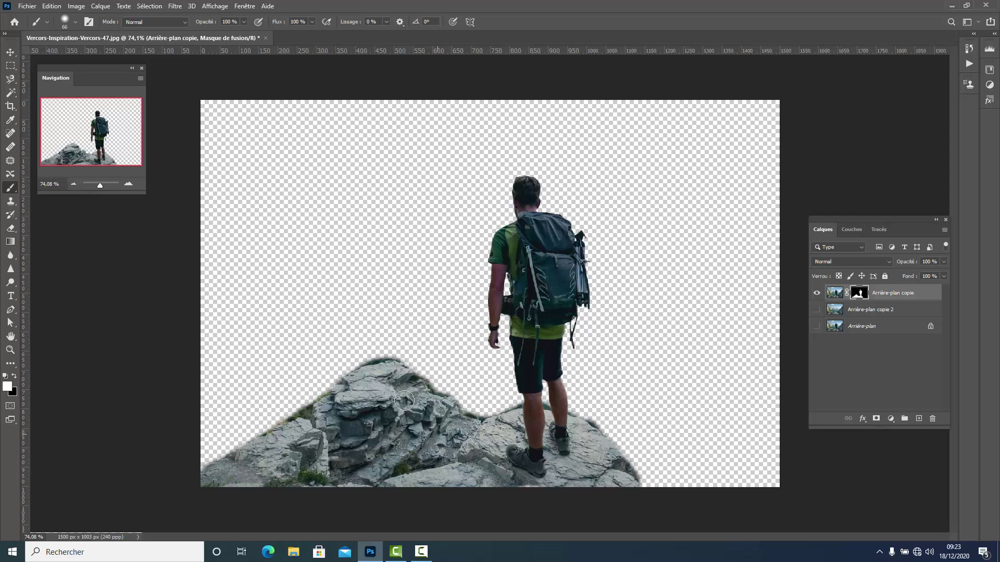
{"action": "left_click", "coordinate": [817, 309]}
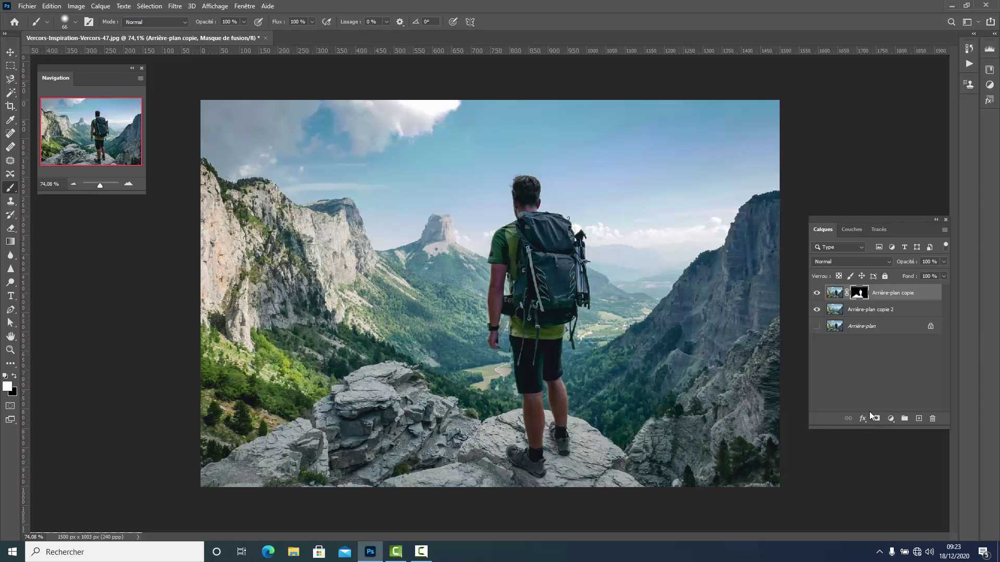
Apply Flou de profondeur de champ (Field Blur) to Arrière-plan copie 2 with a 6 px blur
{"action": "left_click", "coordinate": [864, 311]}
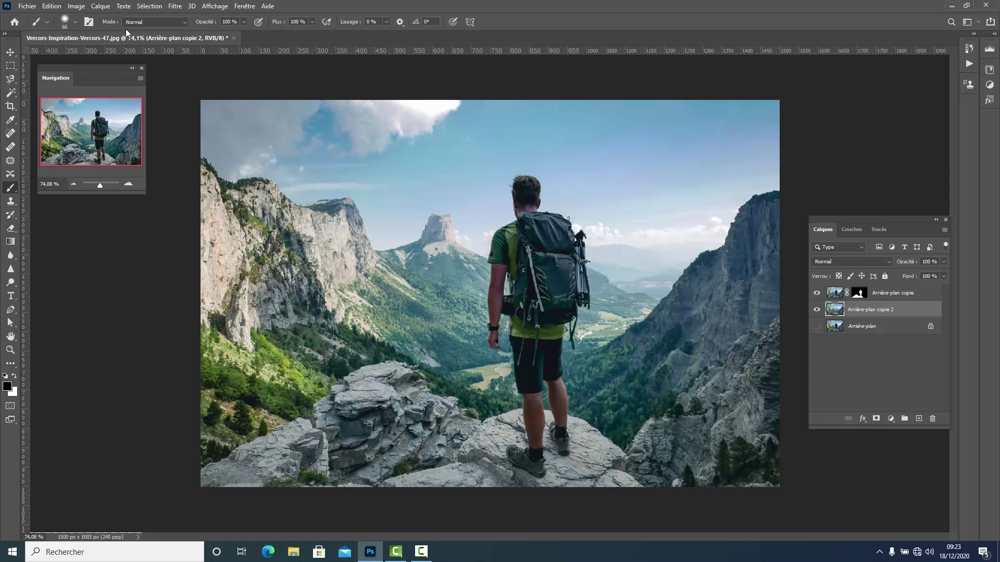
{"action": "left_click", "coordinate": [175, 7]}
{"action": "mouse_move", "coordinate": [209, 163]}
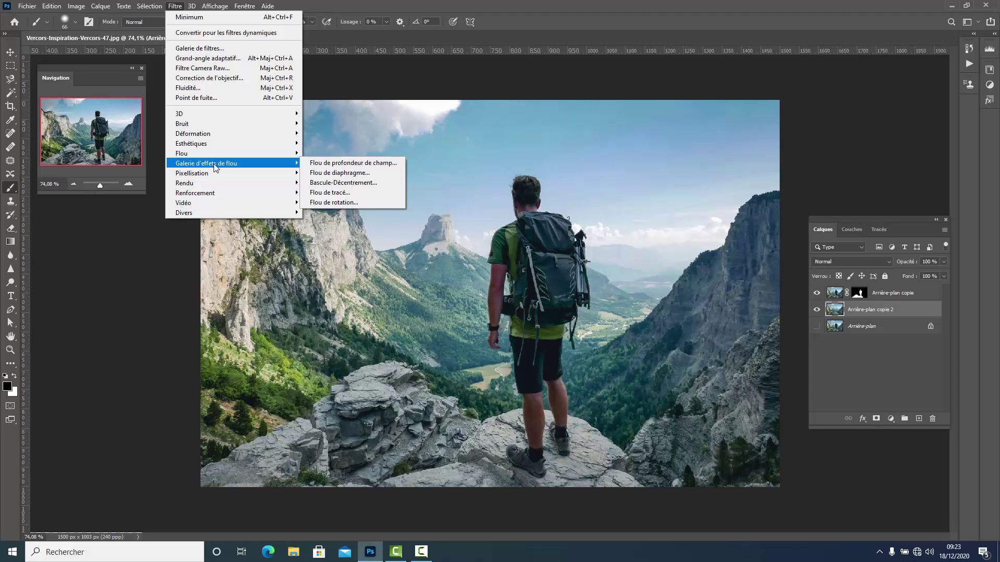
{"action": "left_click", "coordinate": [325, 165]}
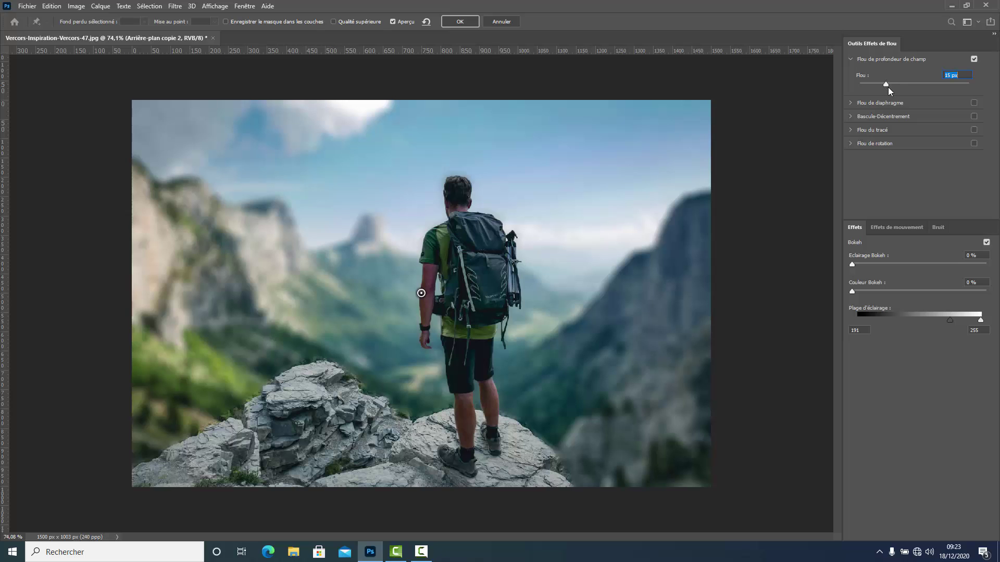
{"action": "mouse_move", "coordinate": [889, 87]}
{"action": "left_mouse_down"}
{"action": "mouse_move", "coordinate": [873, 87]}
{"action": "mouse_move", "coordinate": [940, 83]}
{"action": "mouse_move", "coordinate": [873, 85]}
{"action": "left_mouse_up"}
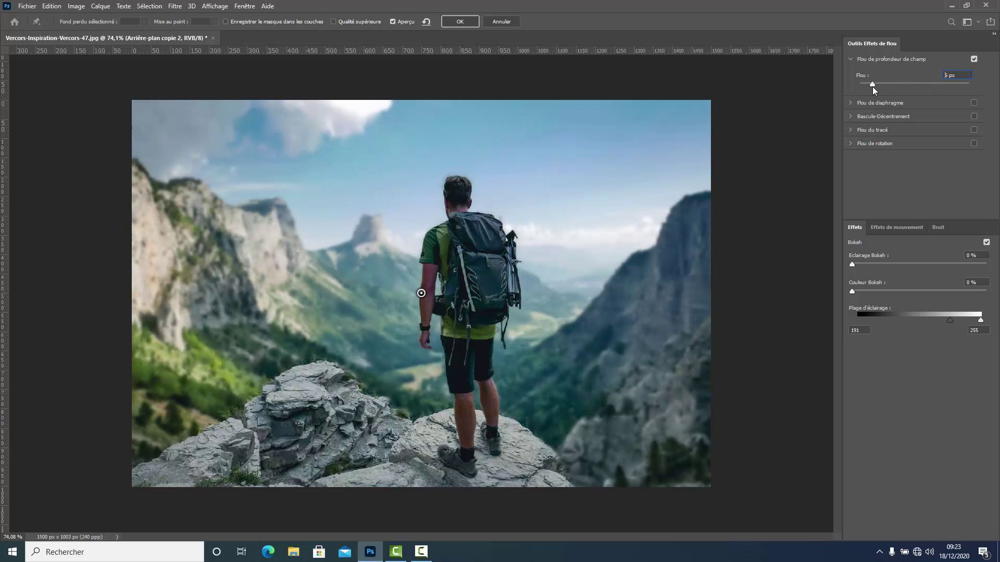
{"action": "left_click_drag", "start_coordinate": [873, 86], "coordinate": [873, 86]}
{"action": "left_click", "coordinate": [460, 22]}
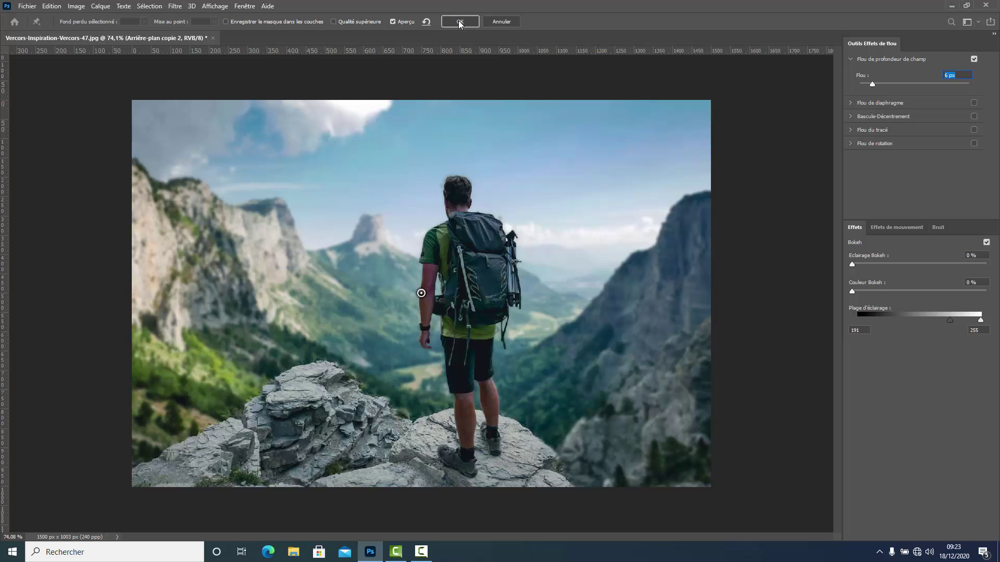